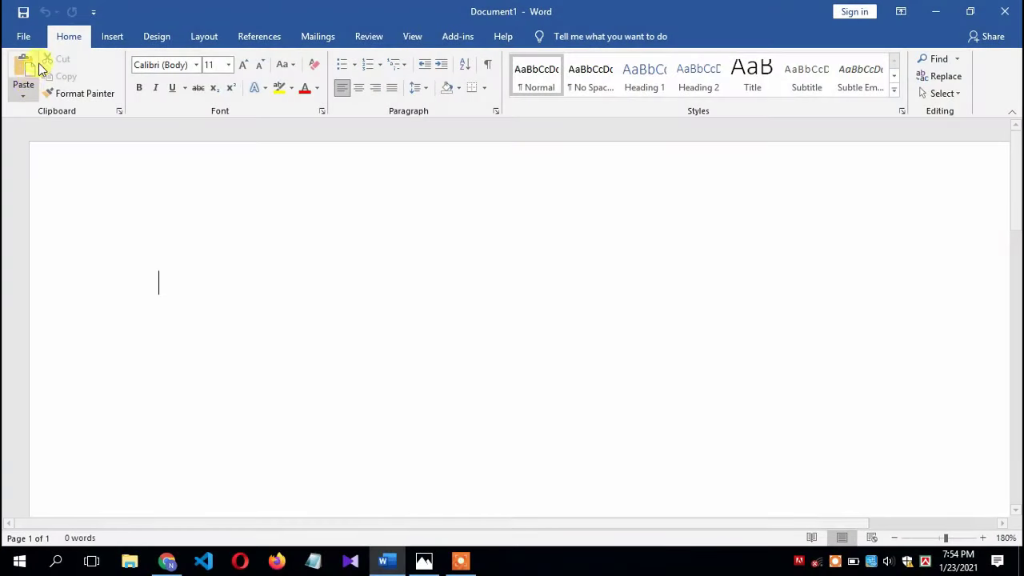
Open File > New and browse the template gallery, settling on Blank document
left_click(23, 34)
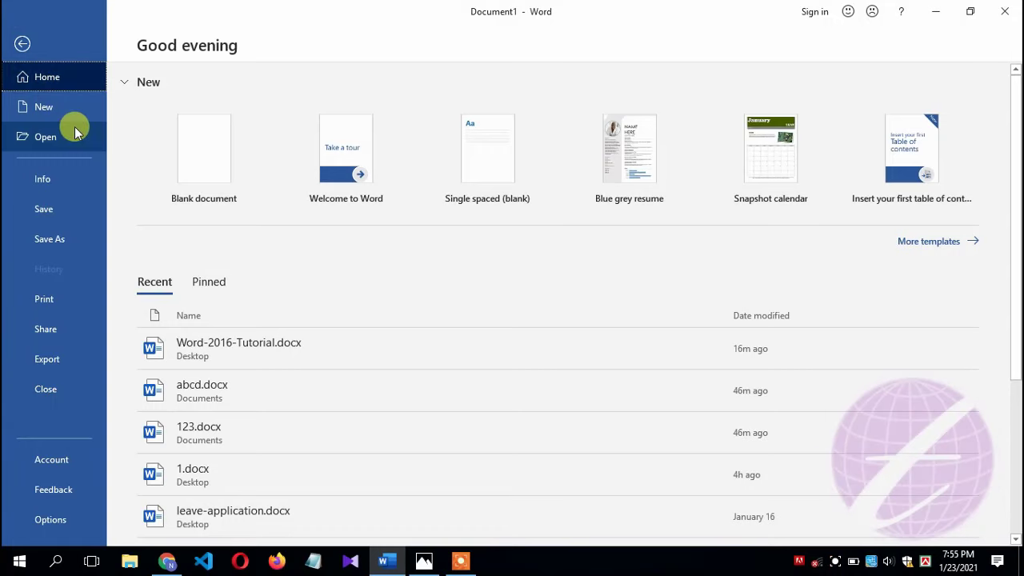
left_click(22, 43)
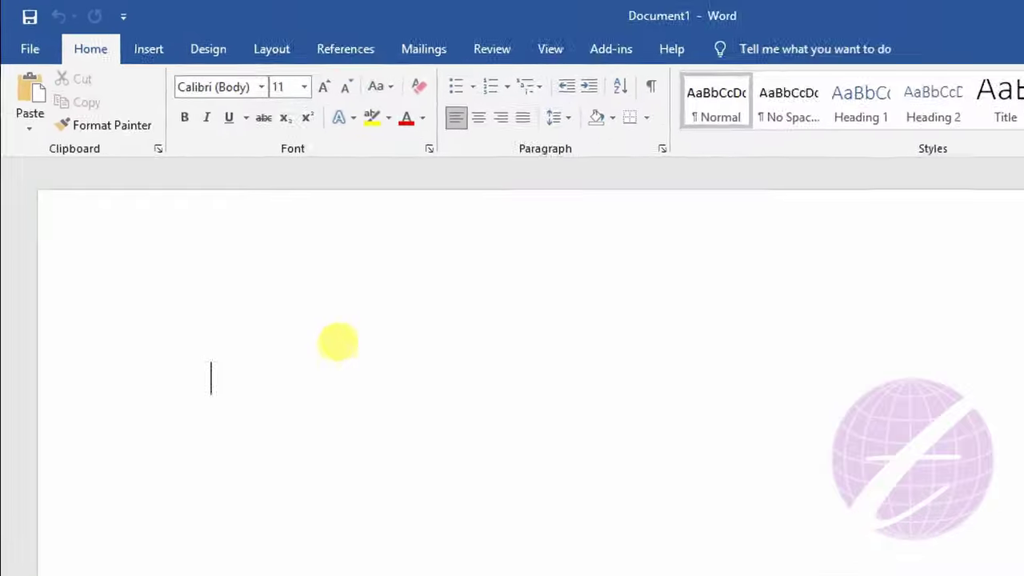
left_click(29, 60)
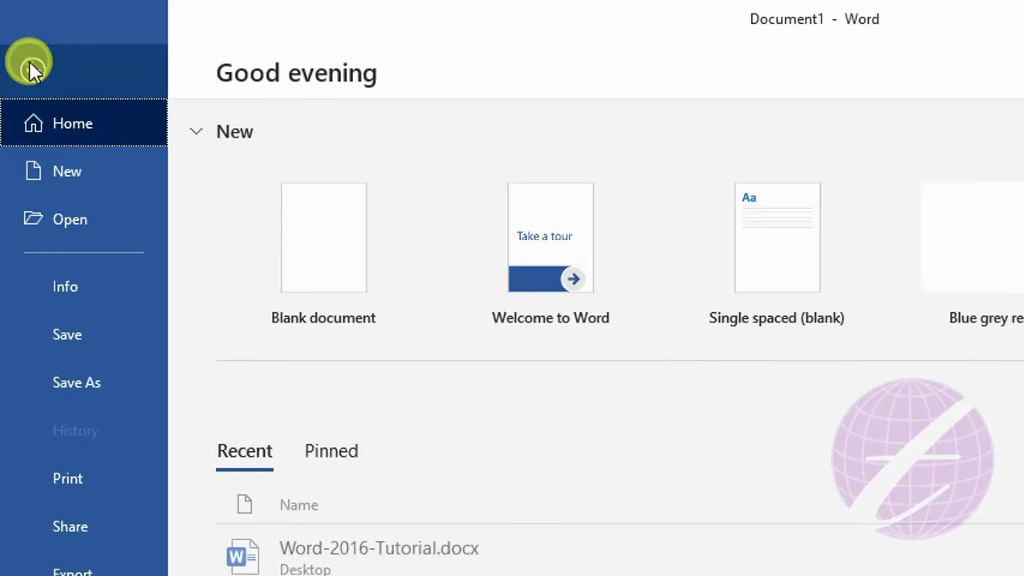
left_click(72, 168)
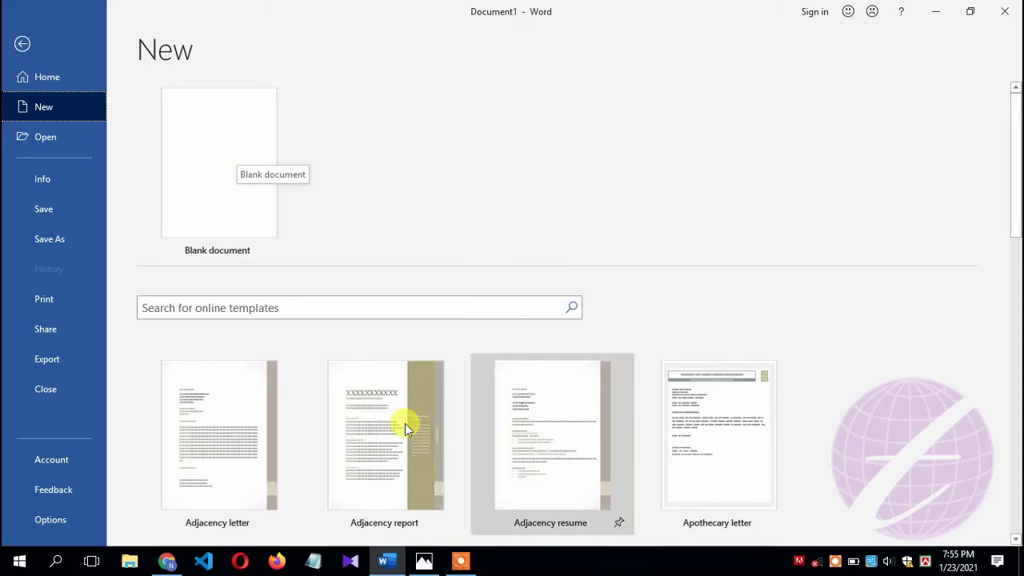
scroll(706, 448, "down", 5)
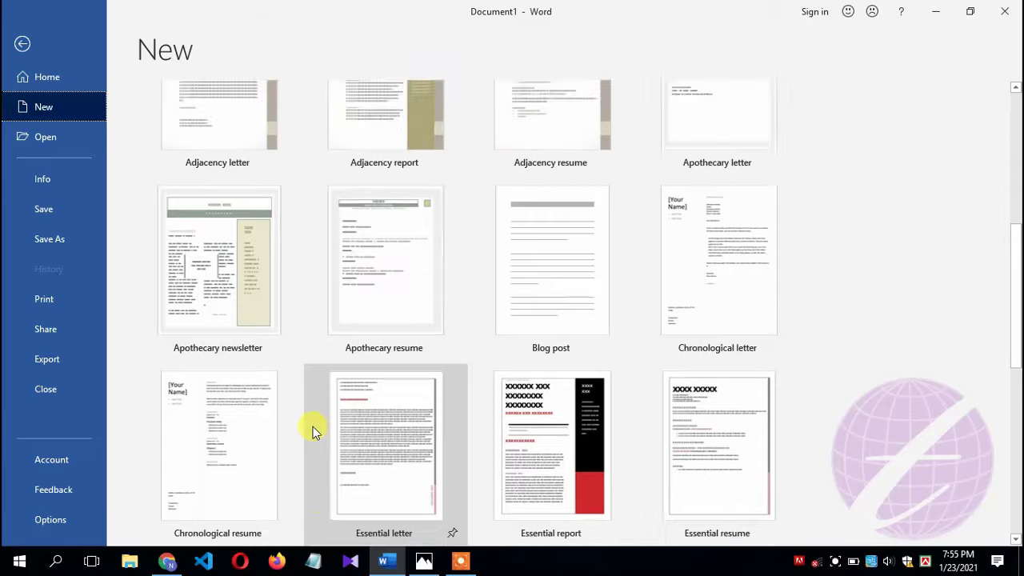
scroll(313, 428, "up", 5)
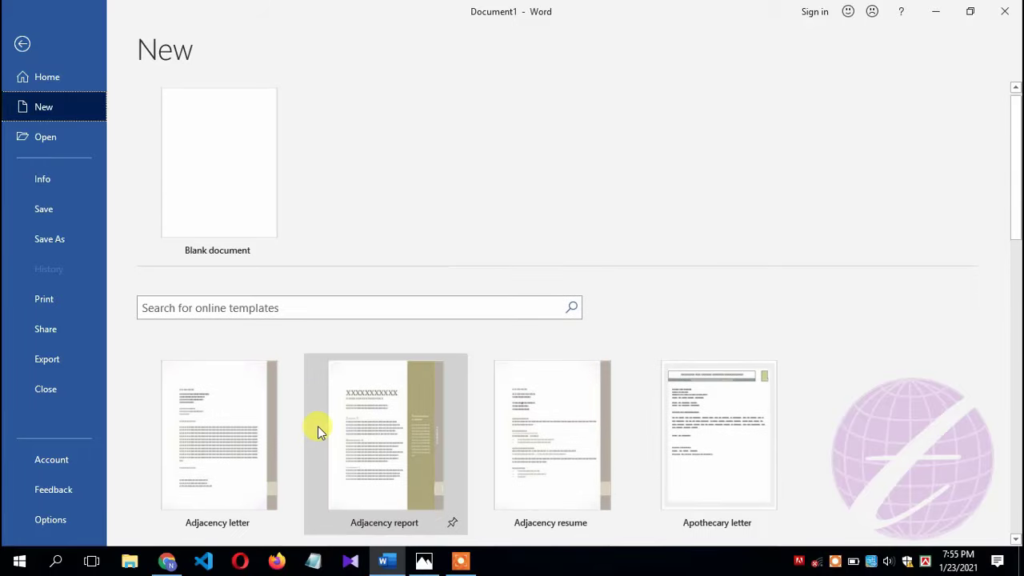
left_click(211, 152)
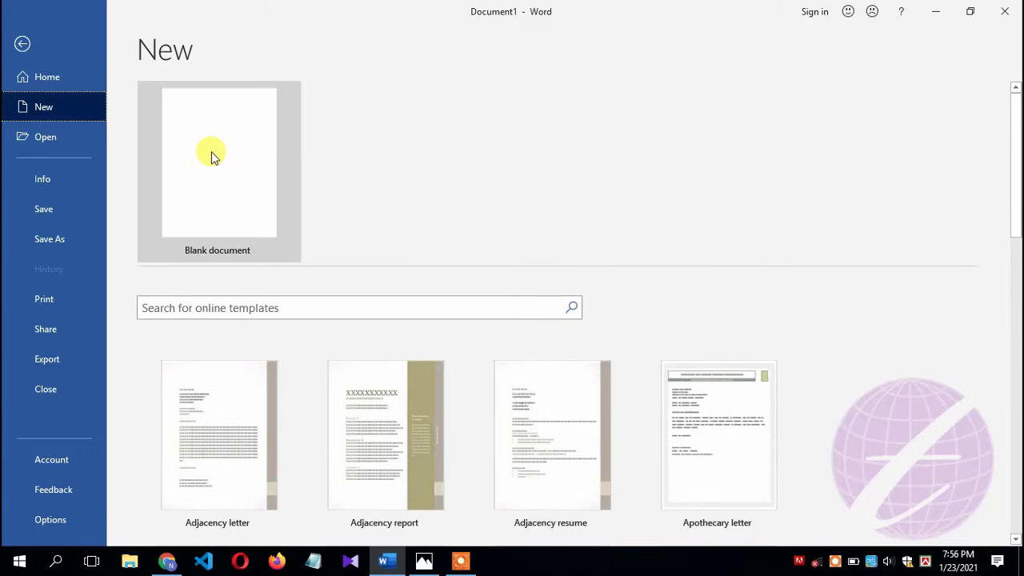
Create blank Document2, then close it to return to the empty Document1
left_click(240, 155)
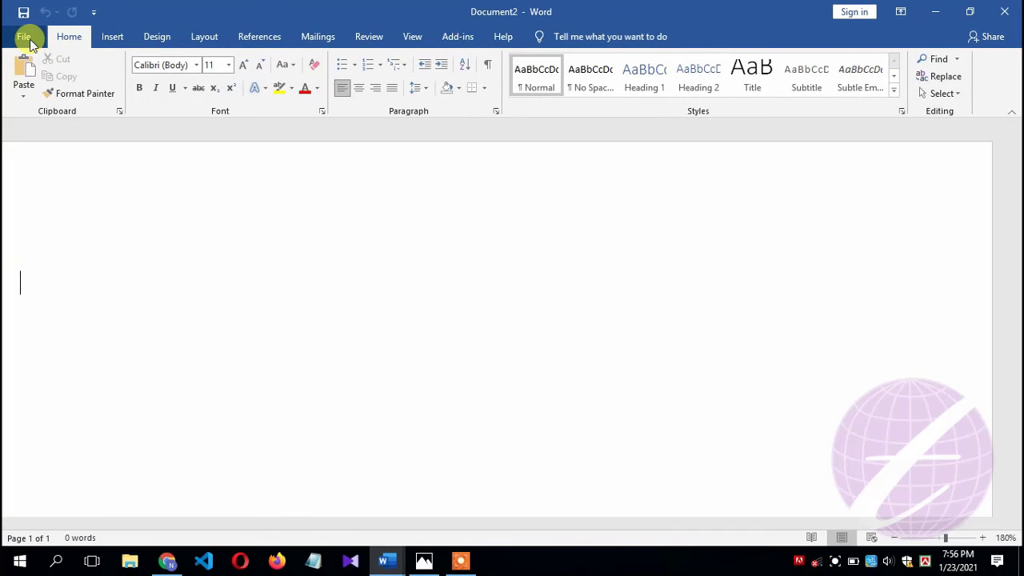
left_click(26, 39)
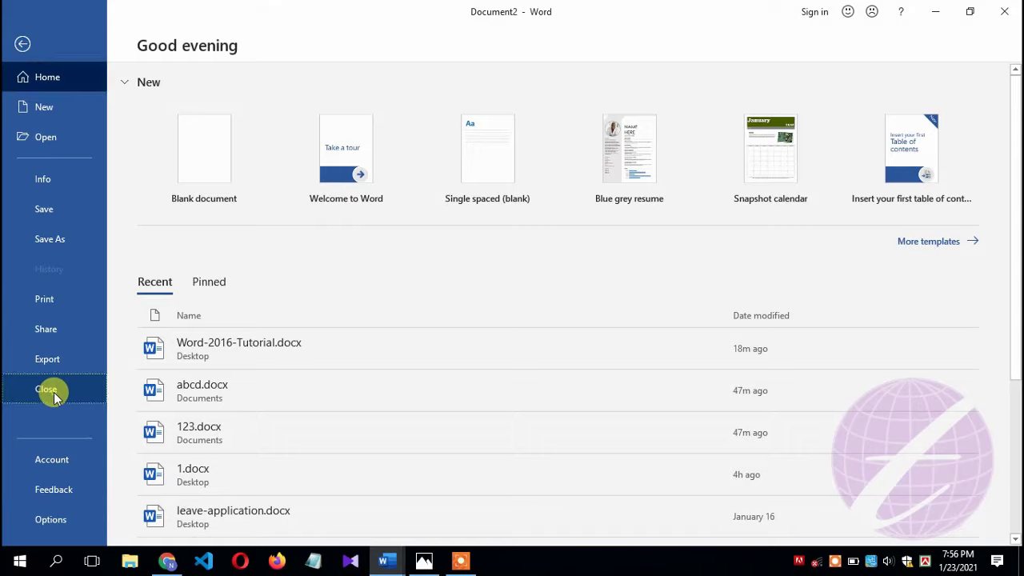
left_click(49, 390)
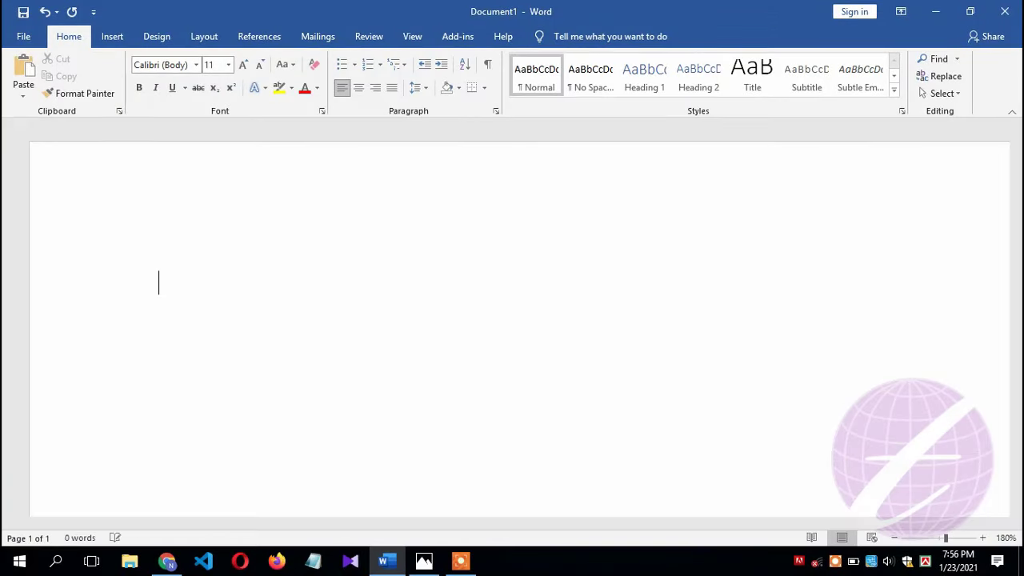
Type 'asd' and save the document as asd.docx in the Documents folder
type("asd")
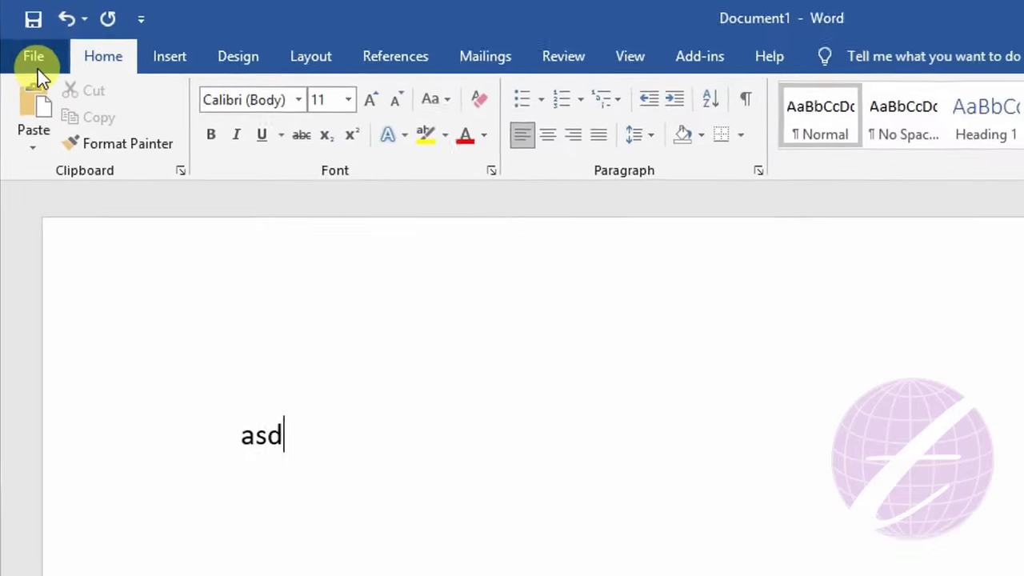
left_click(24, 37)
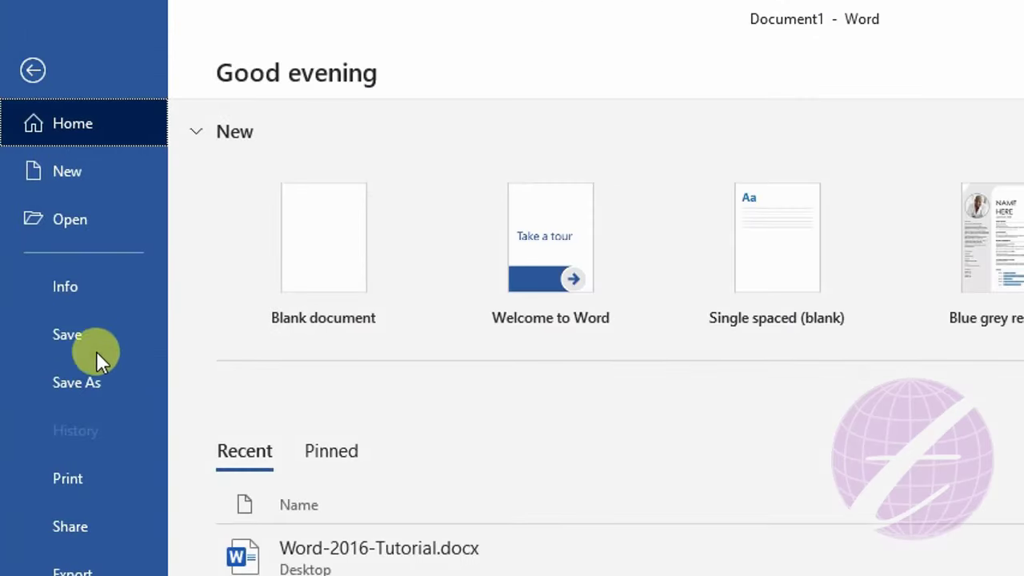
left_click(102, 335)
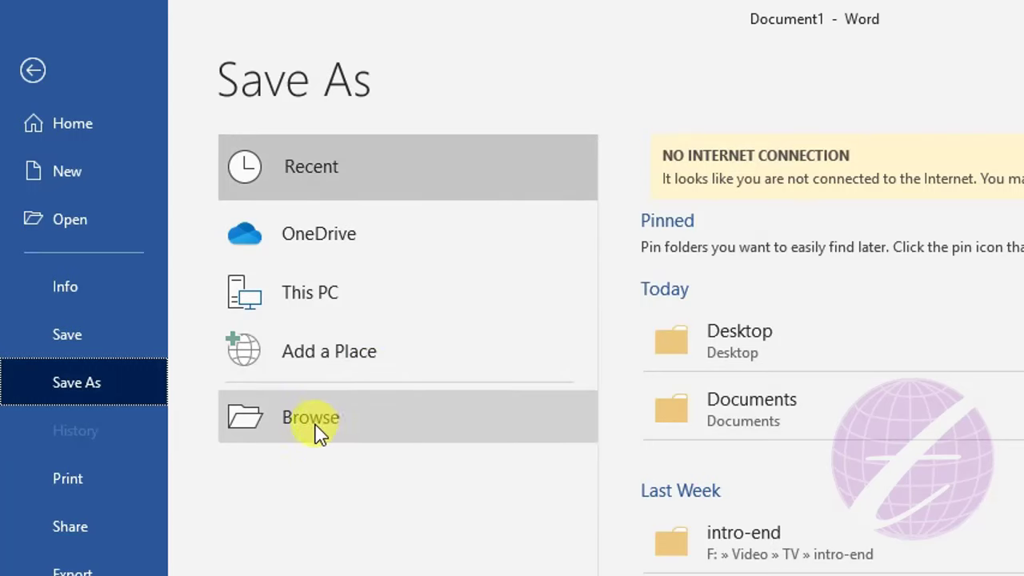
left_click(339, 423)
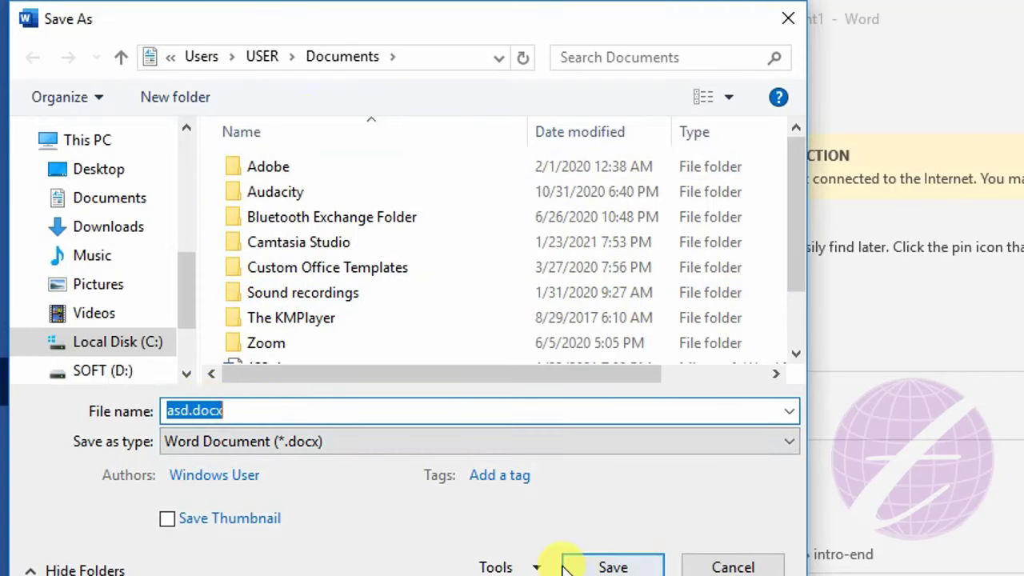
left_click(604, 567)
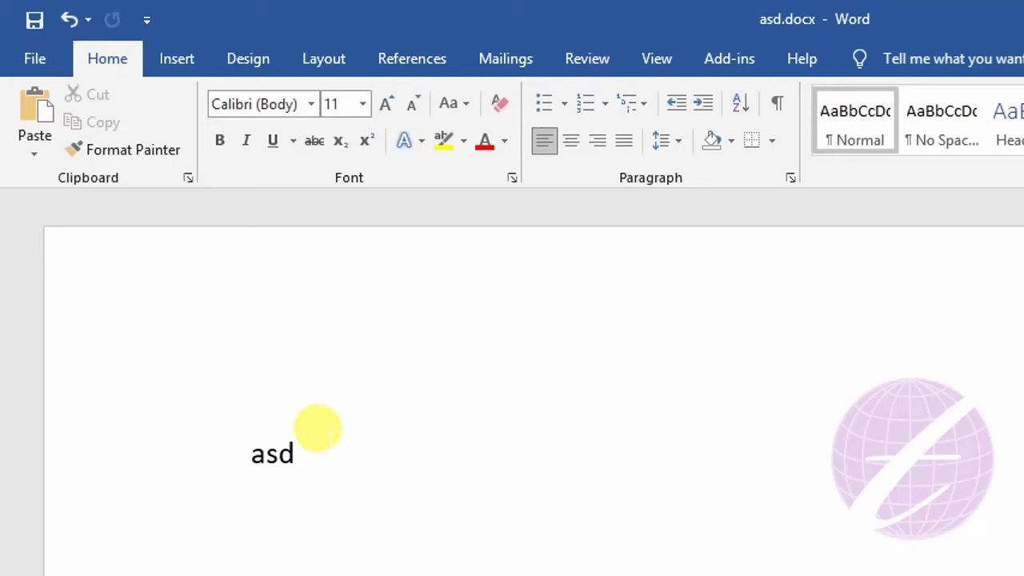
Close asd.docx, then reopen it from the Documents folder through the Open dialog
left_click(38, 56)
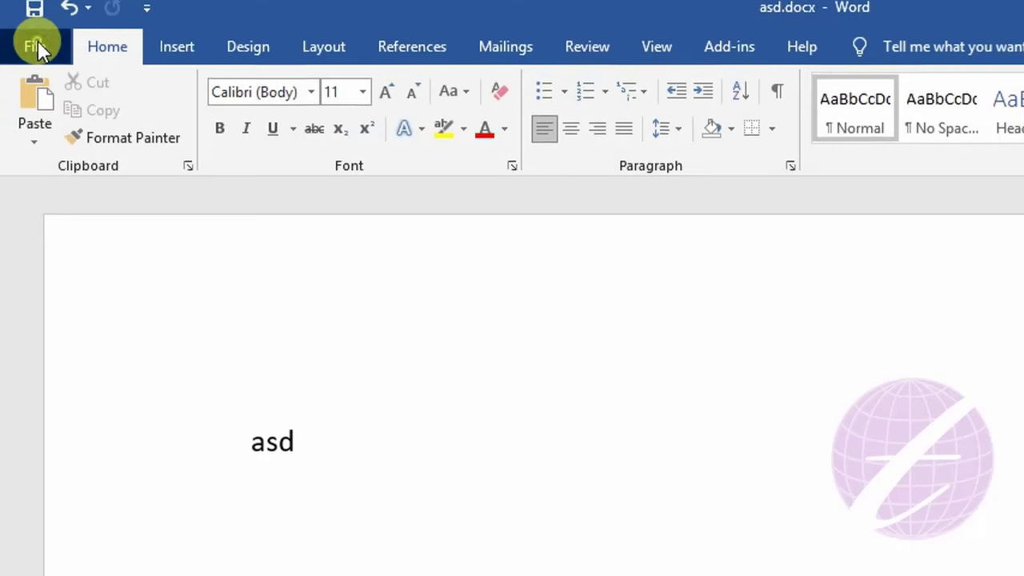
left_click(84, 541)
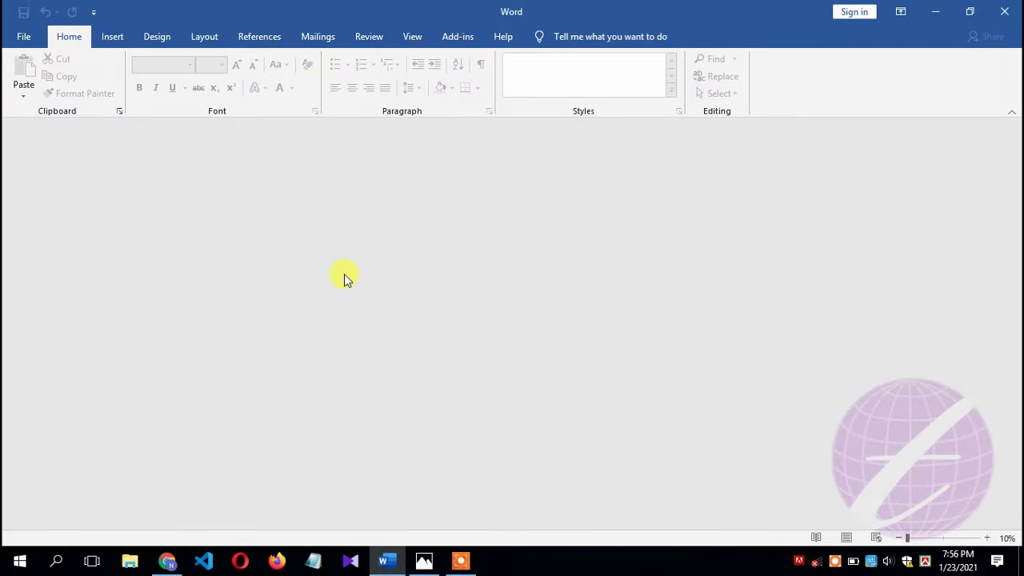
left_click(24, 36)
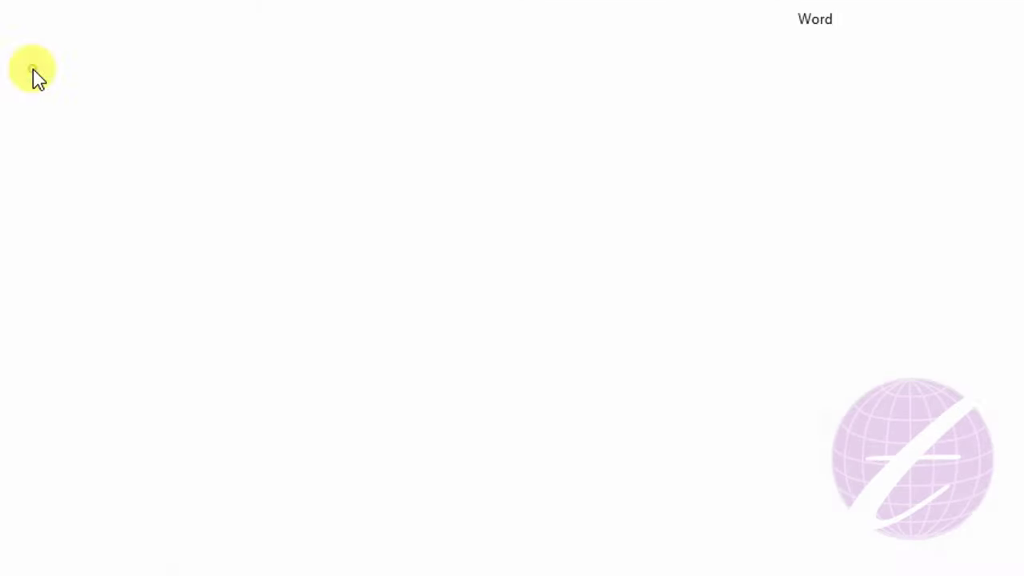
left_click(86, 220)
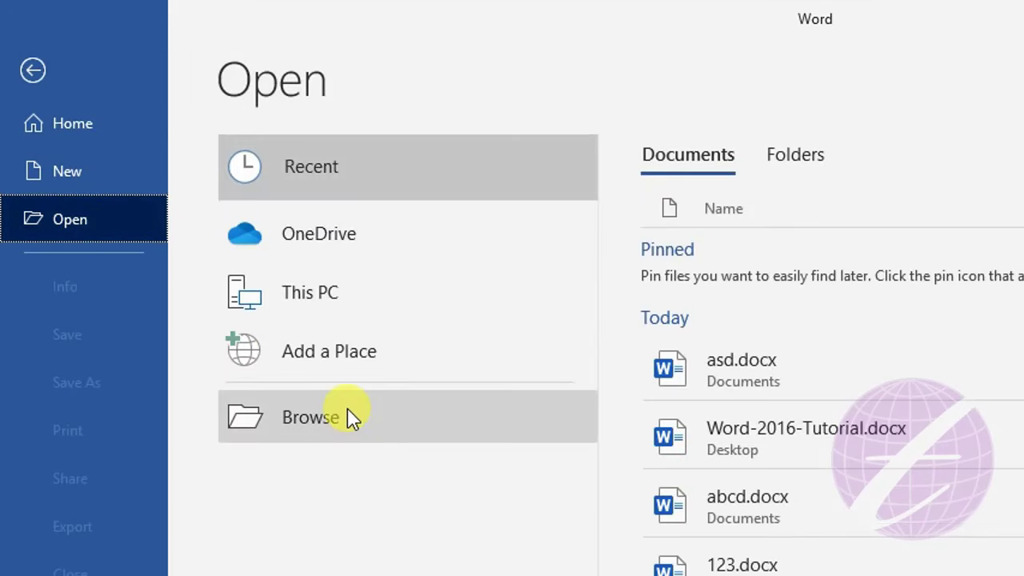
left_click(326, 297)
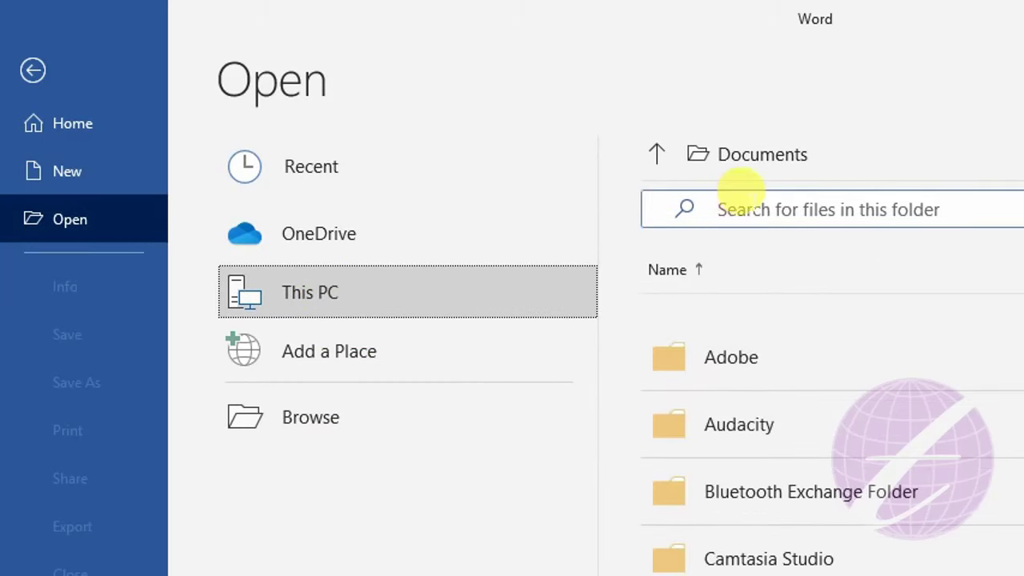
left_click(312, 423)
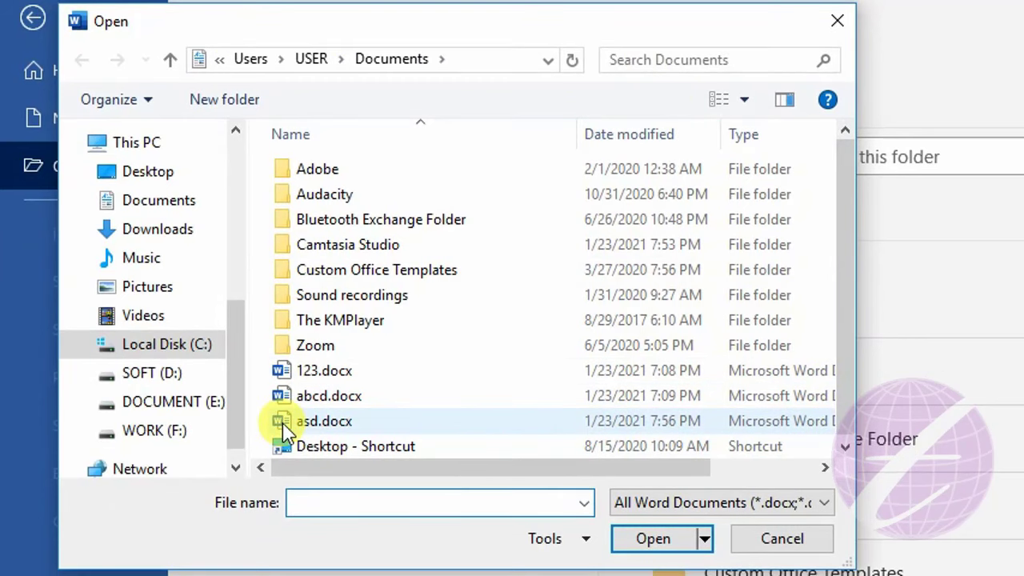
left_click(286, 428)
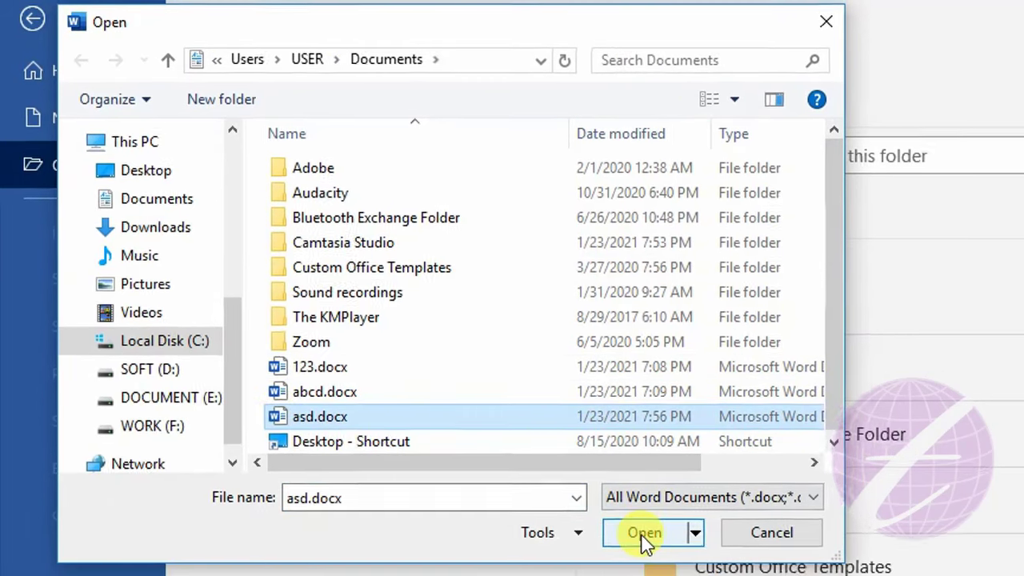
left_click(644, 534)
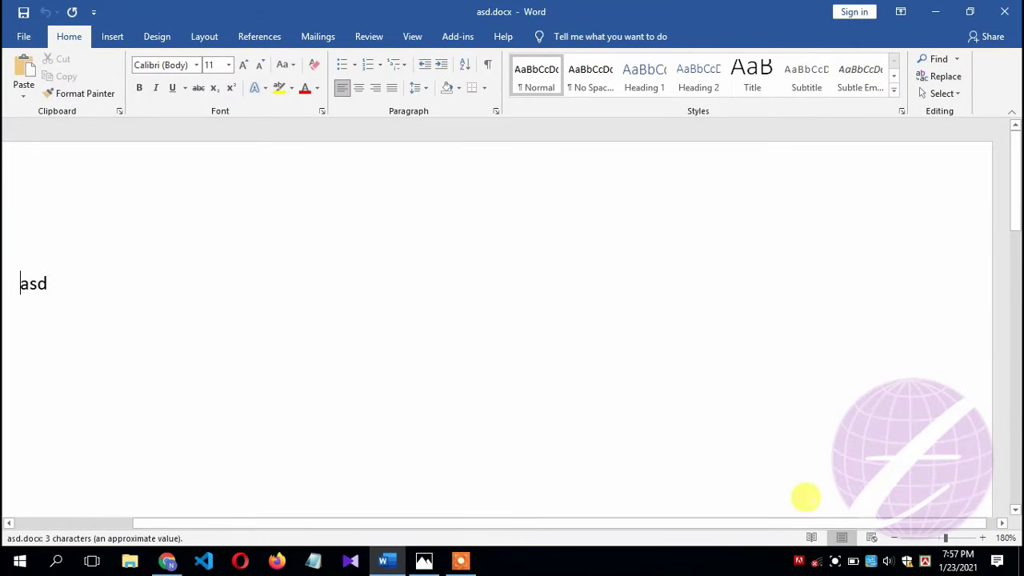
Zoom out slightly, then Save As a copy named 123.docx in Documents
left_click(894, 538)
left_click(894, 537)
left_click(894, 537)
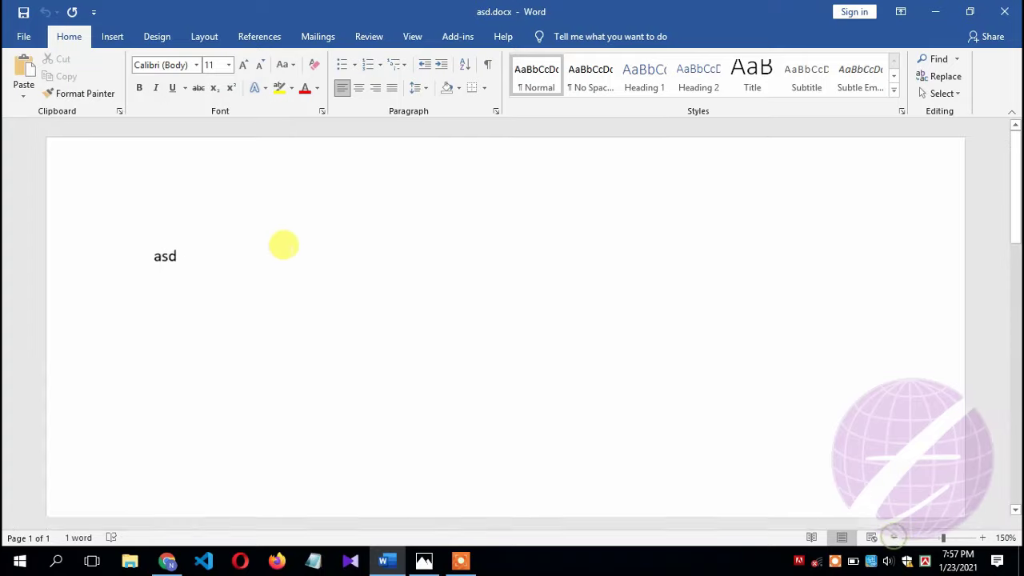
left_click(36, 56)
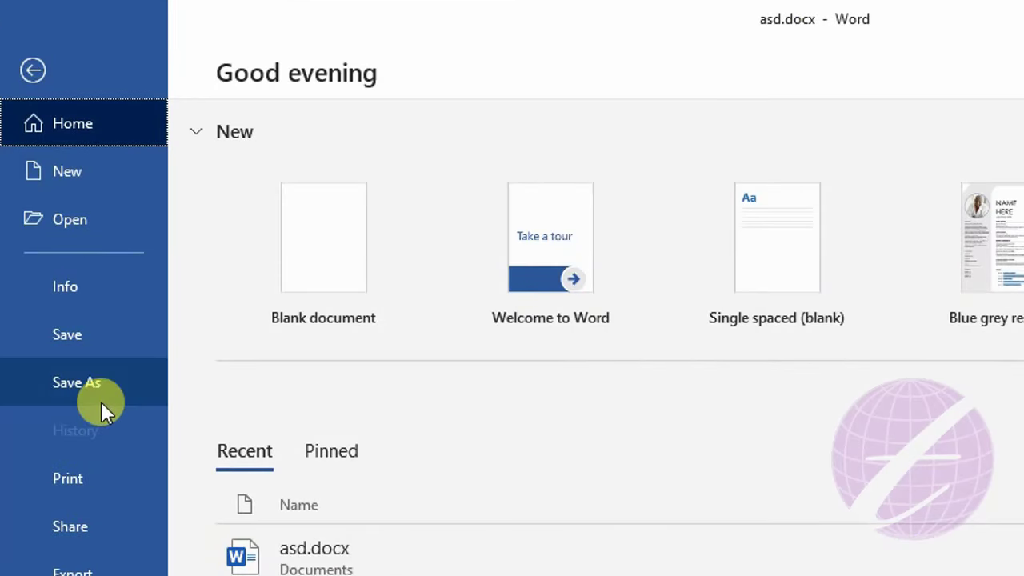
left_click(33, 69)
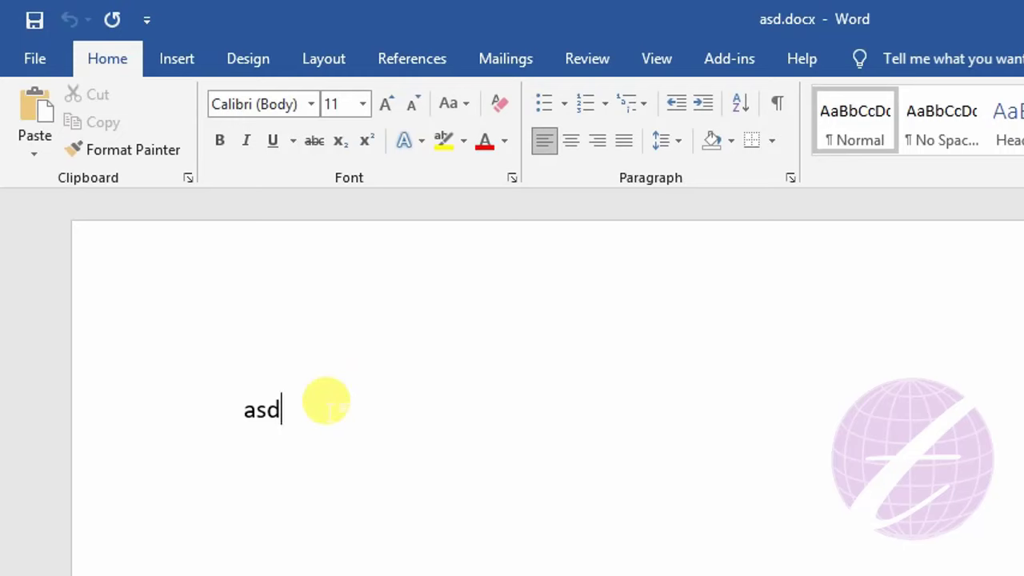
left_click(49, 57)
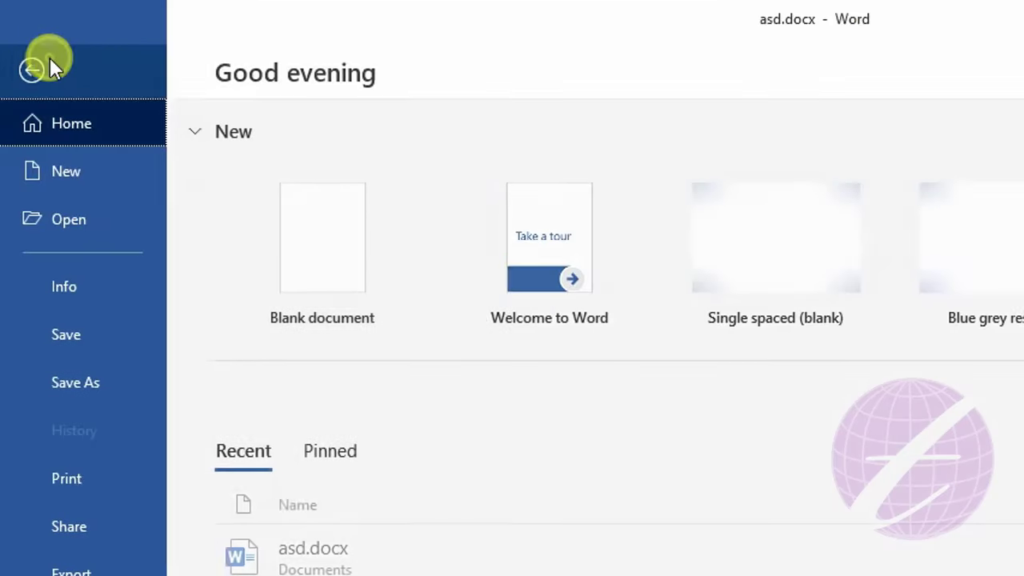
left_click(93, 383)
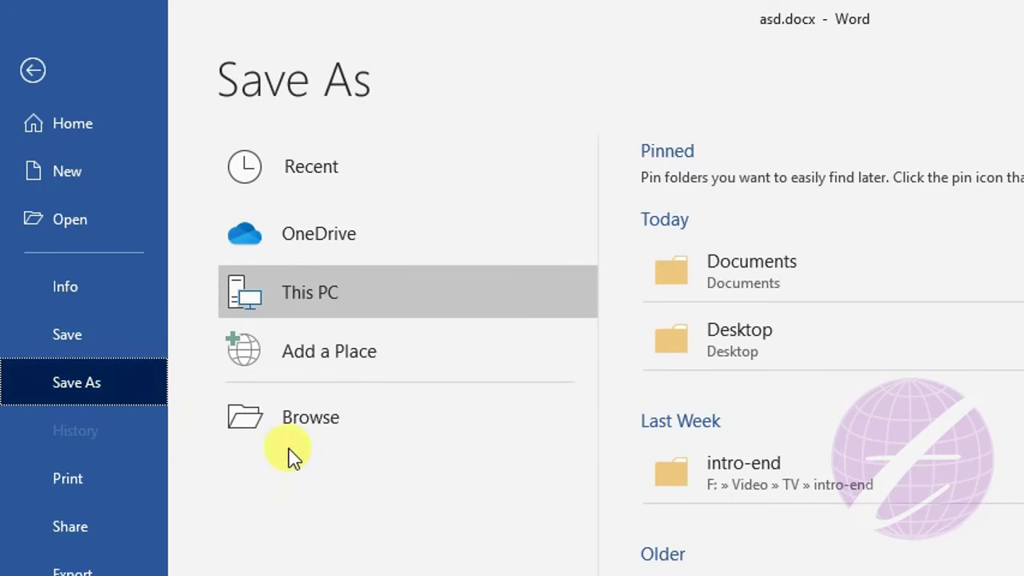
left_click(330, 417)
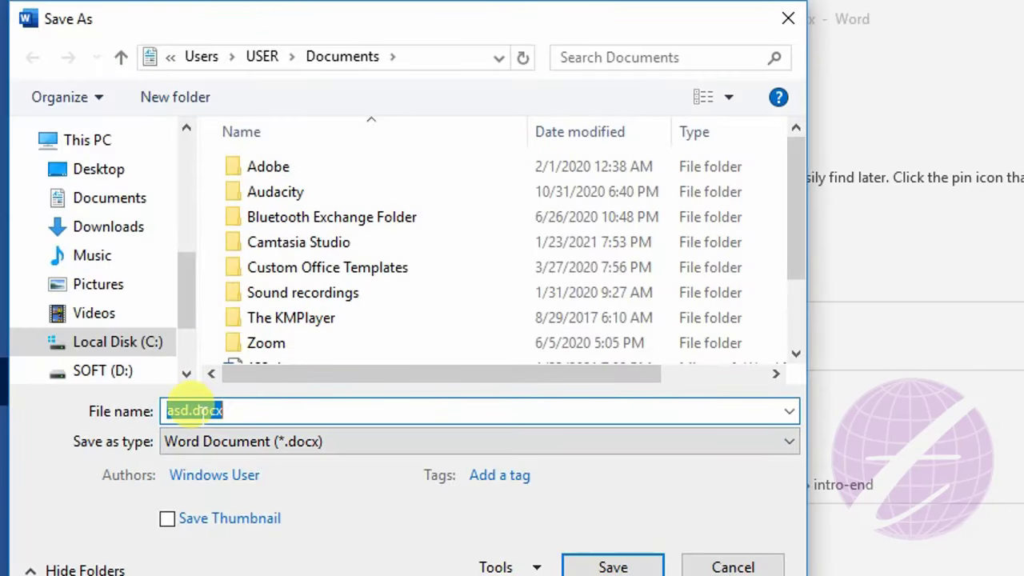
type("123.docx")
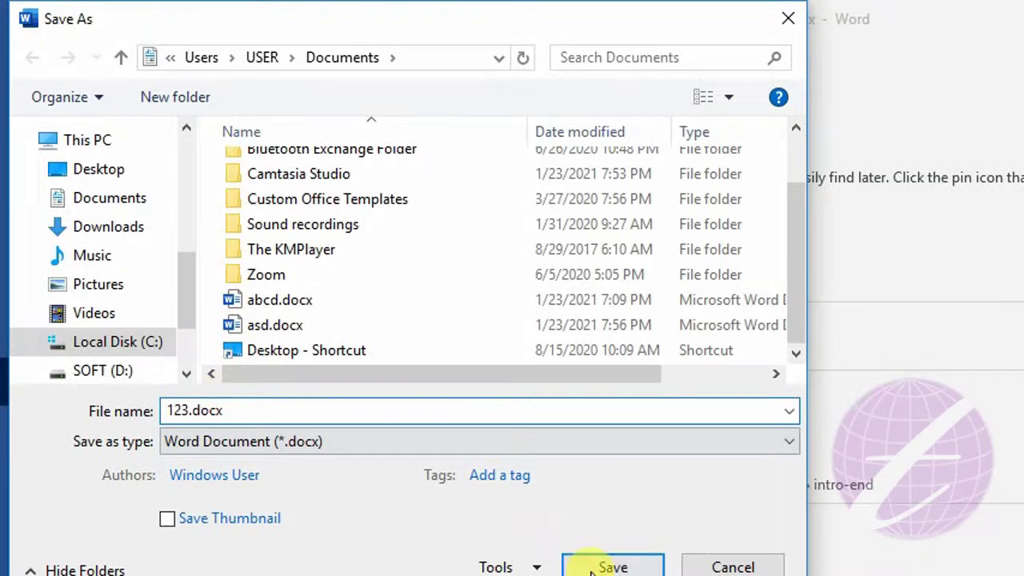
left_click(611, 568)
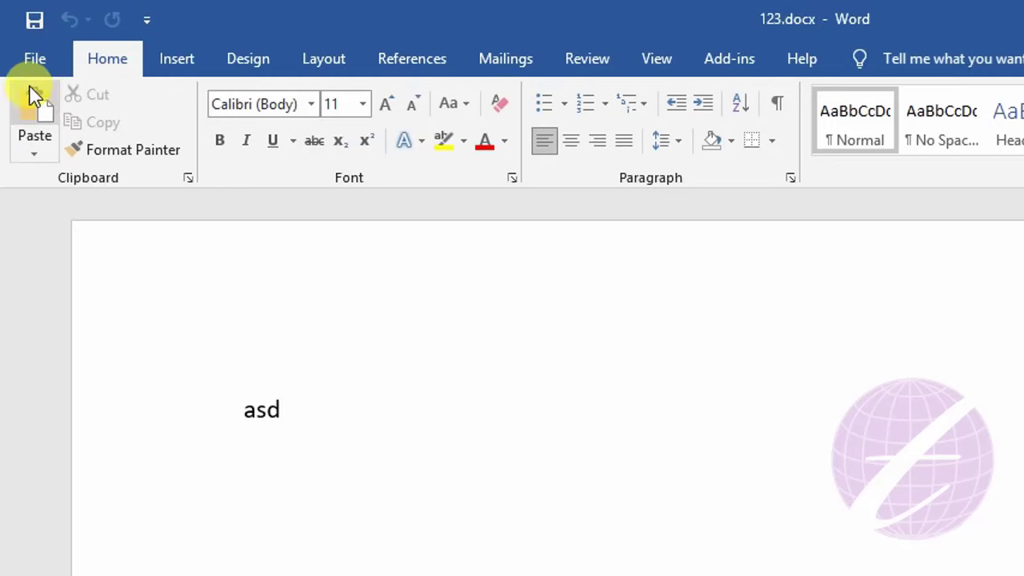
Open asd.docx from the Documents folder through the Open dialog
left_click(38, 62)
left_click(86, 230)
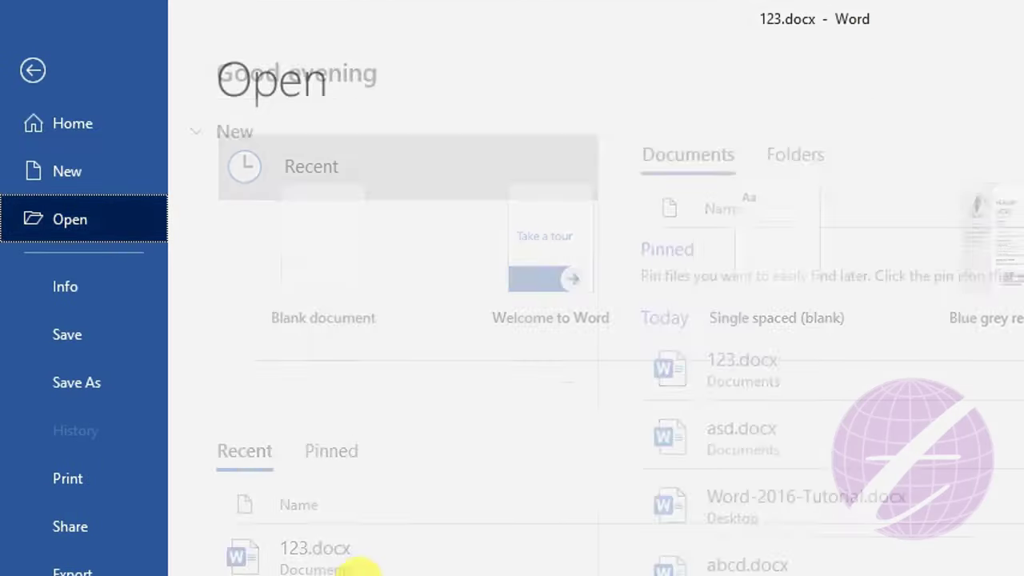
left_click(302, 416)
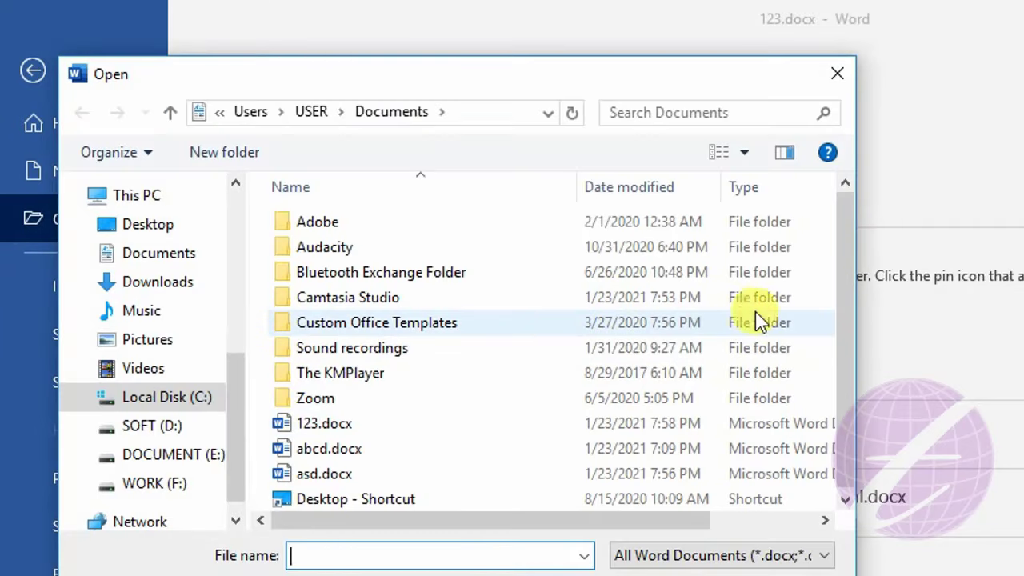
left_click(290, 431)
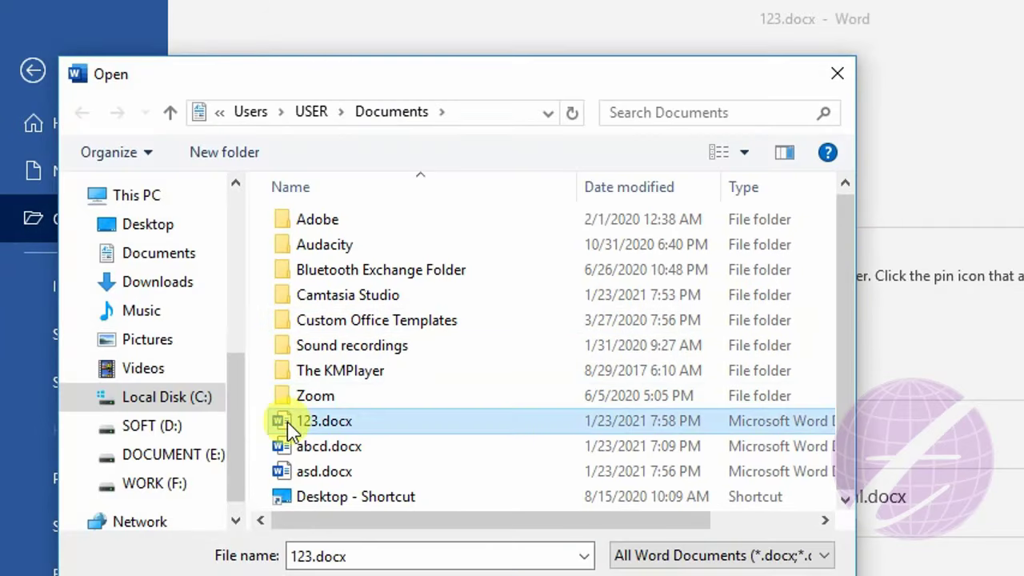
left_click(284, 476)
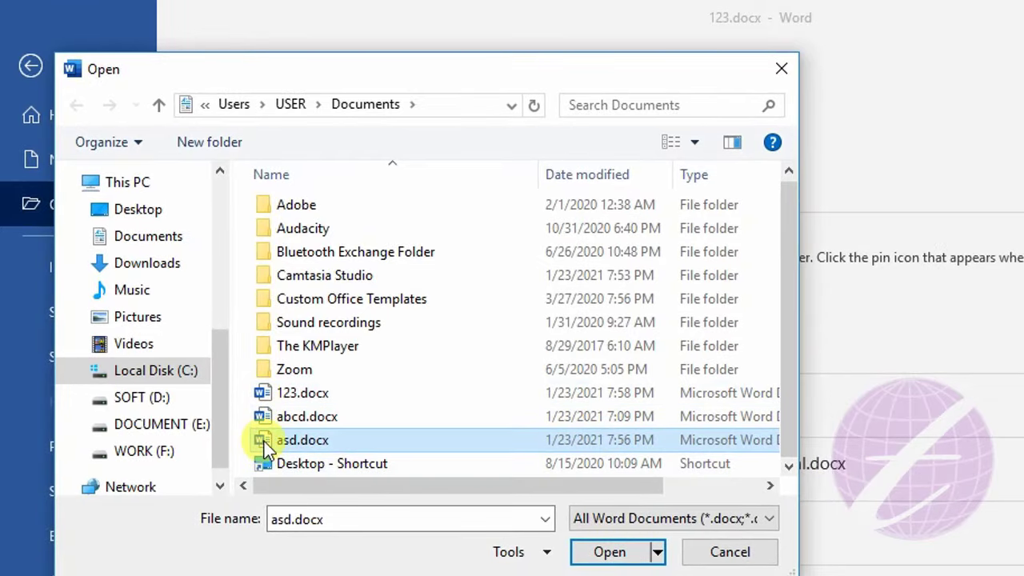
left_click(604, 552)
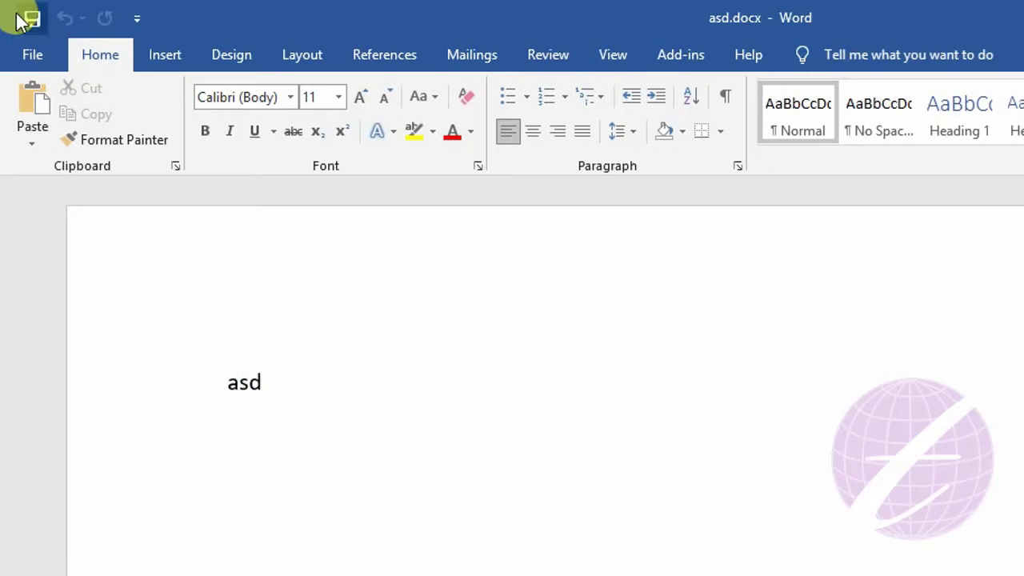
Open 123.docx from the Documents folder so it shows its text 'asd'
left_click(31, 50)
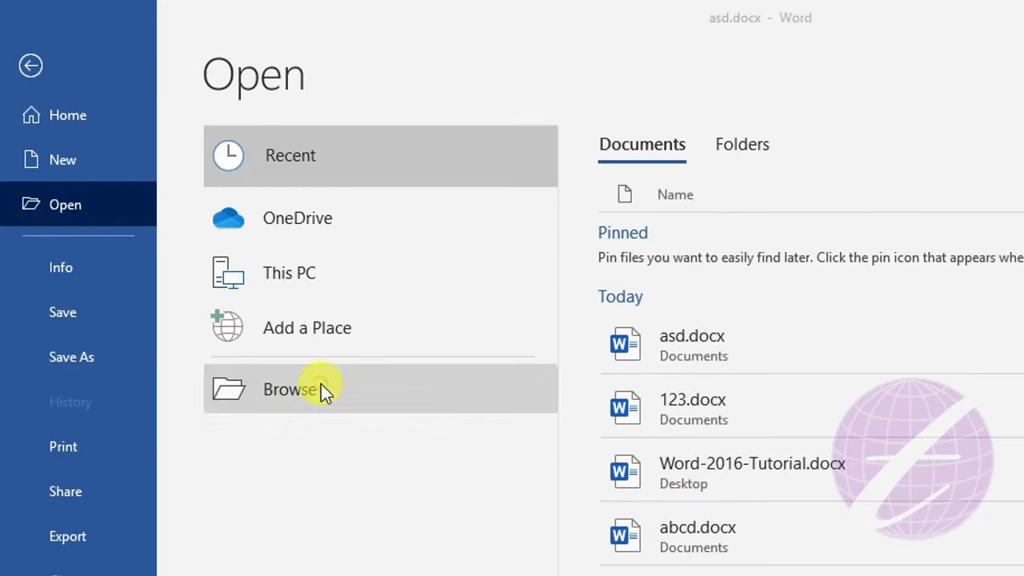
left_click(320, 387)
left_click(304, 395)
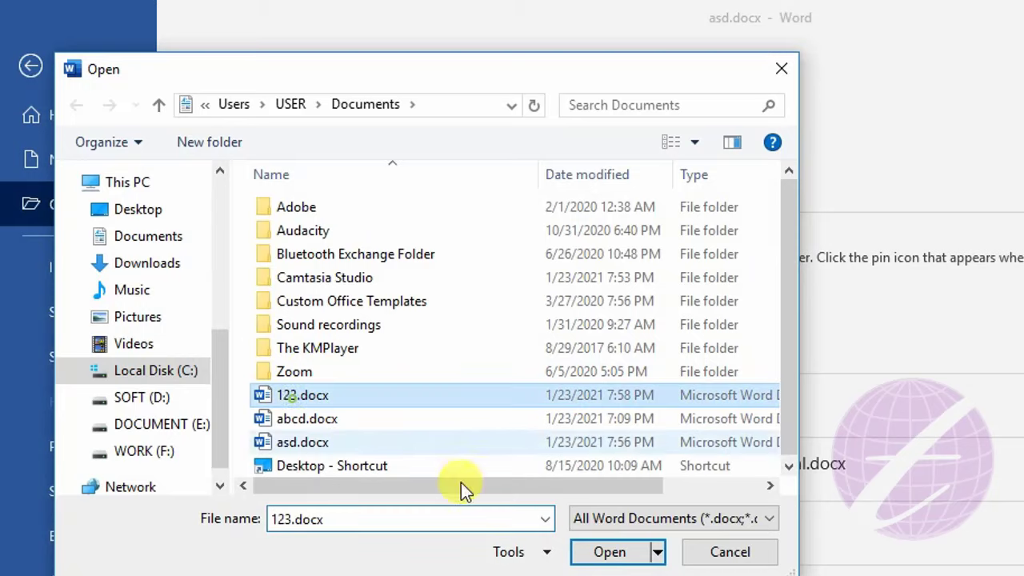
left_click(608, 551)
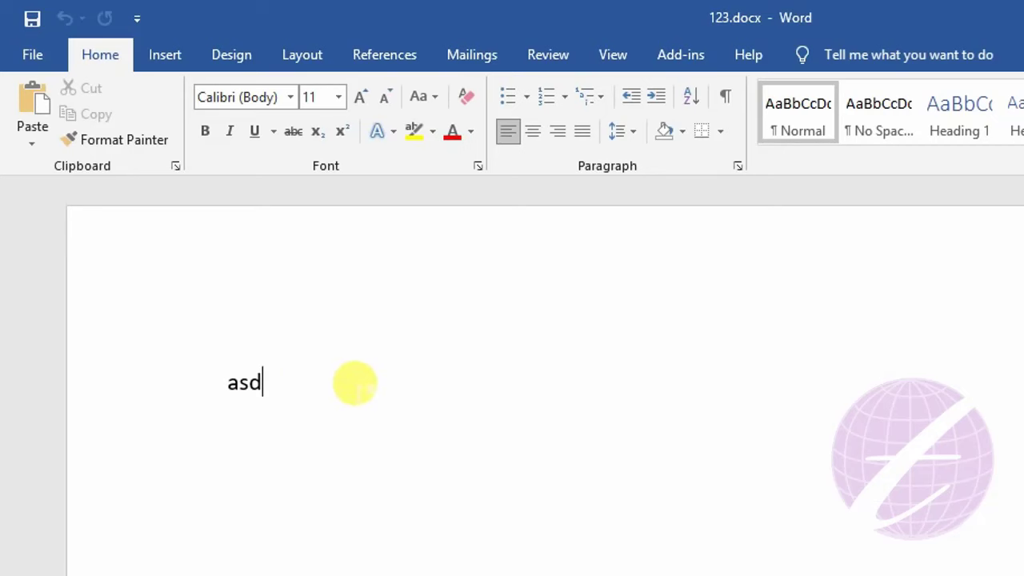
type("Asd fdhgds")
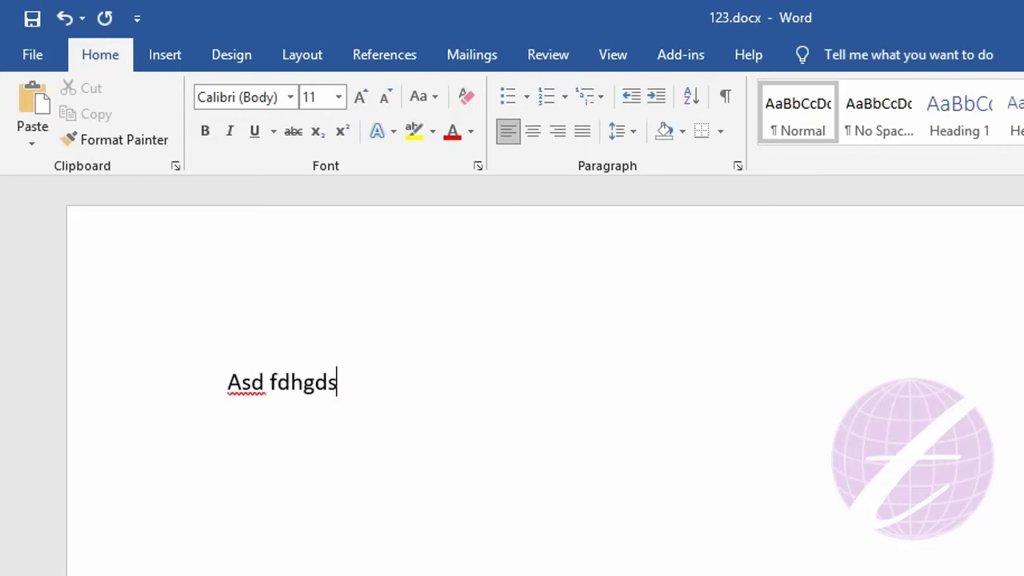
left_click(32, 56)
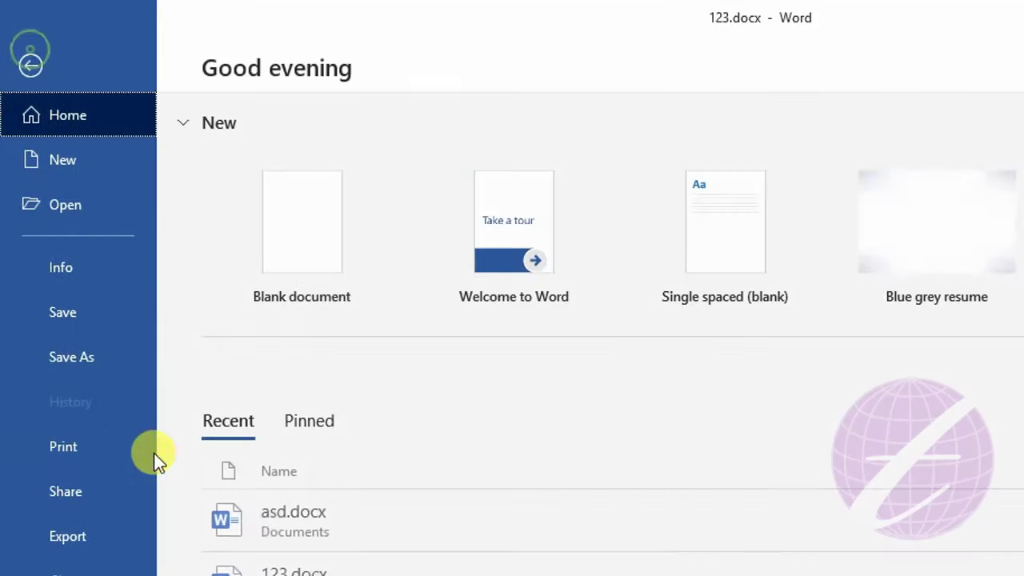
left_click(95, 323)
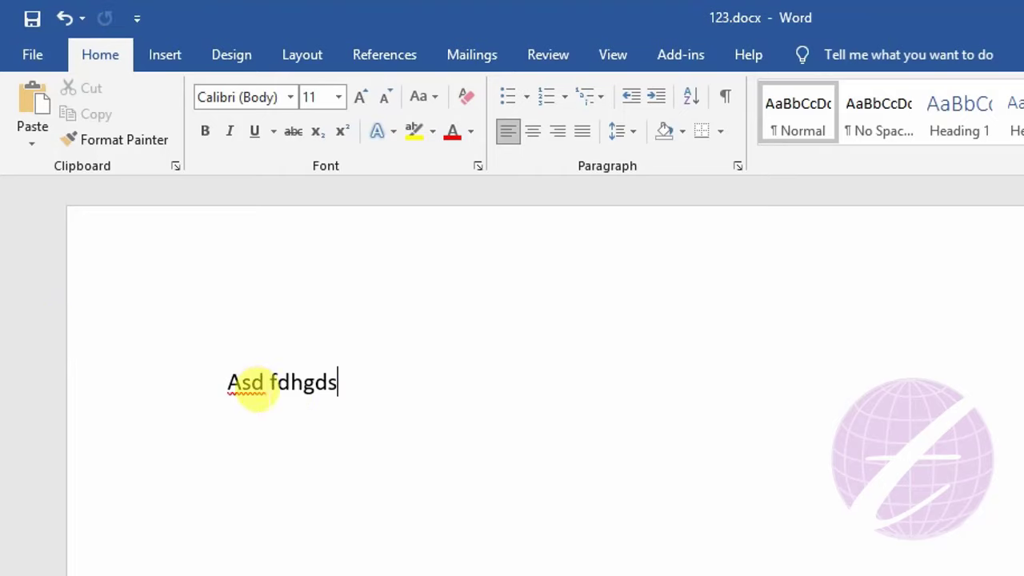
left_click_drag(251, 376, 342, 377)
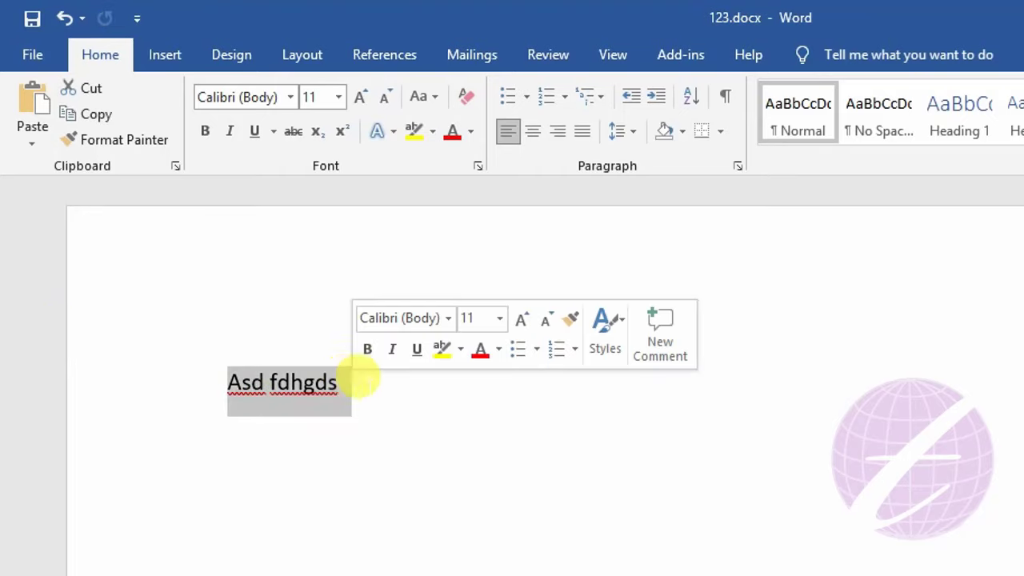
left_click(388, 386)
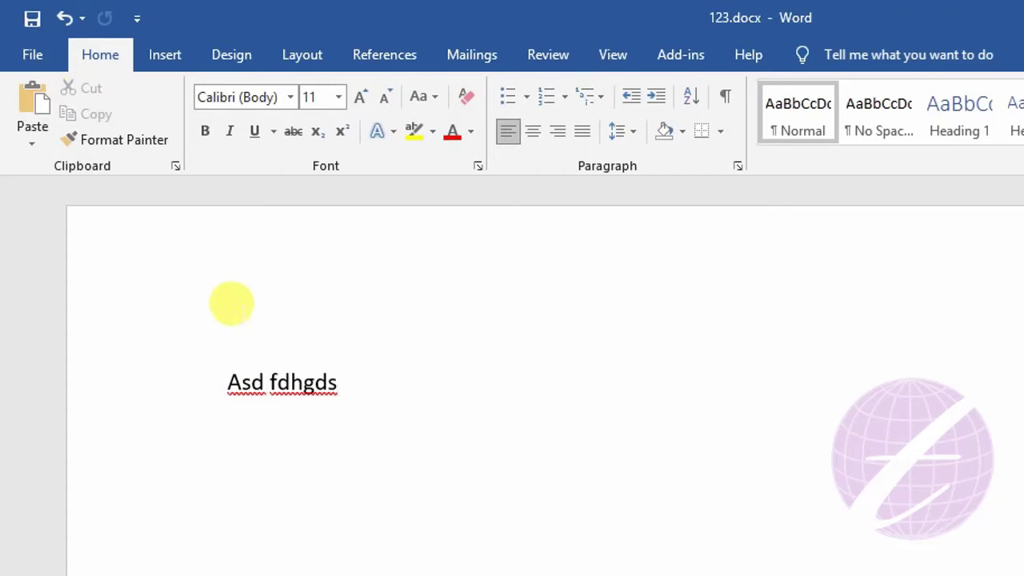
Bring up the Print page for 123.docx and set Copies to 6
left_click(36, 58)
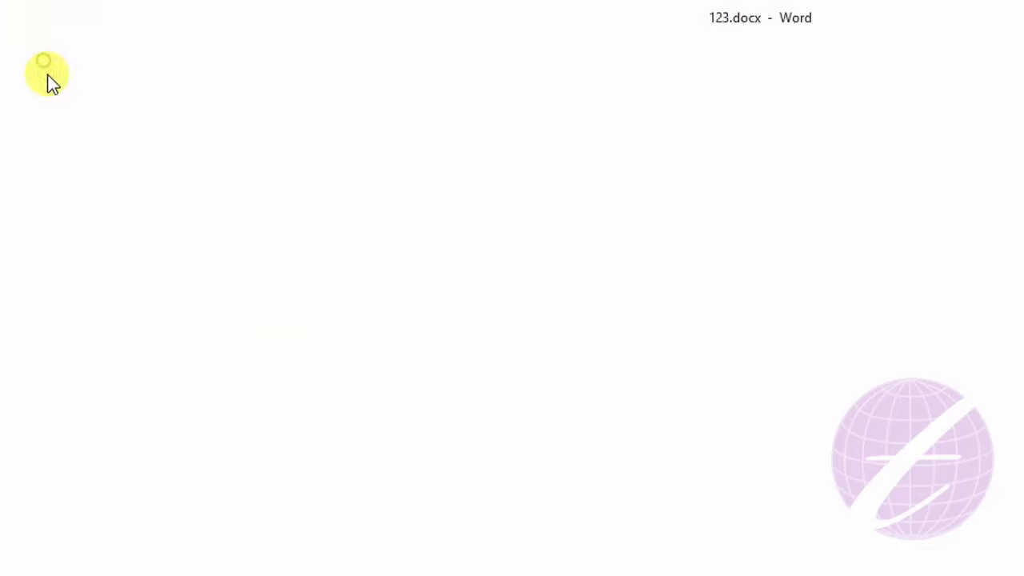
left_click(93, 445)
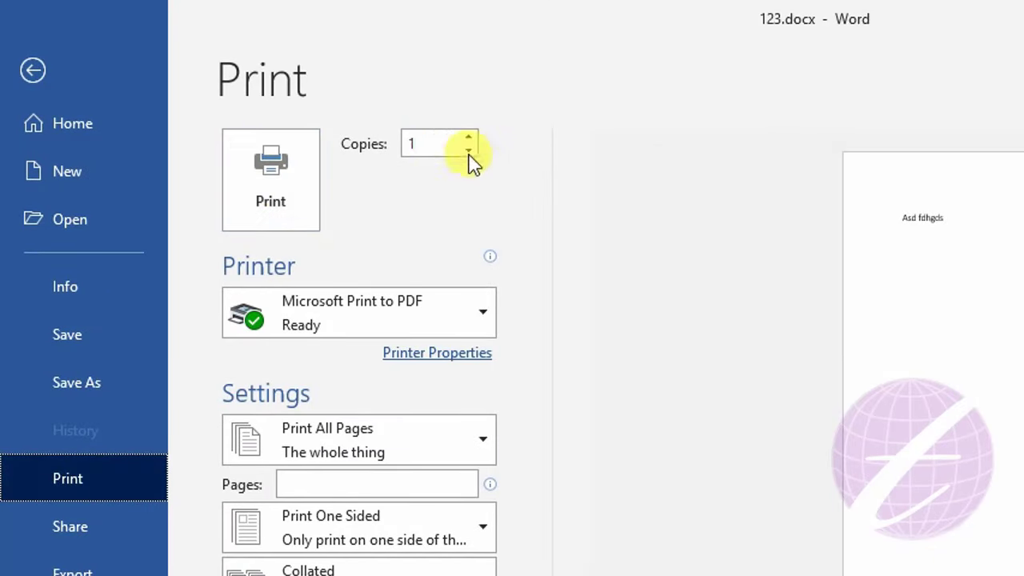
double_click(411, 142)
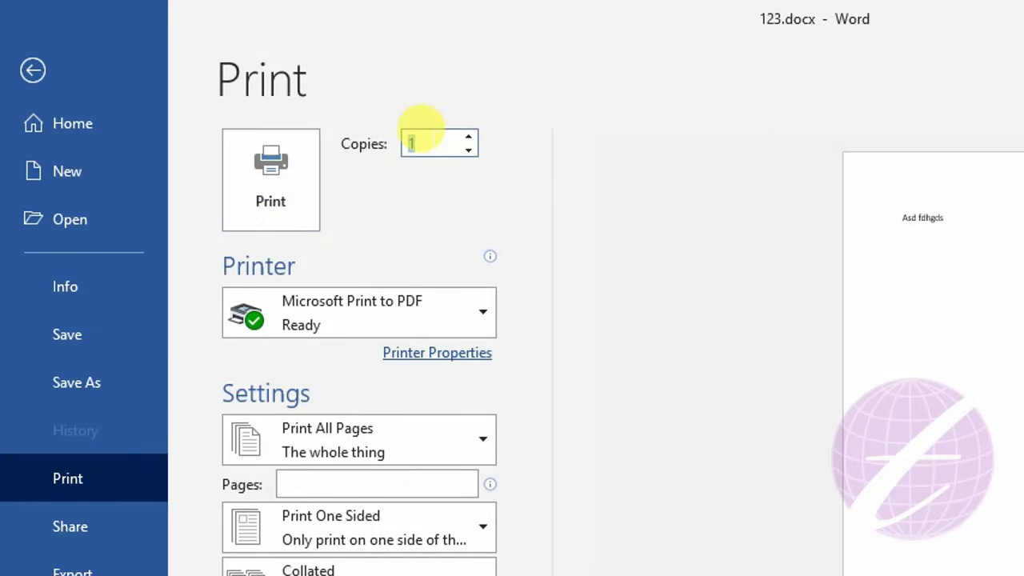
left_click(469, 140)
left_click(432, 143)
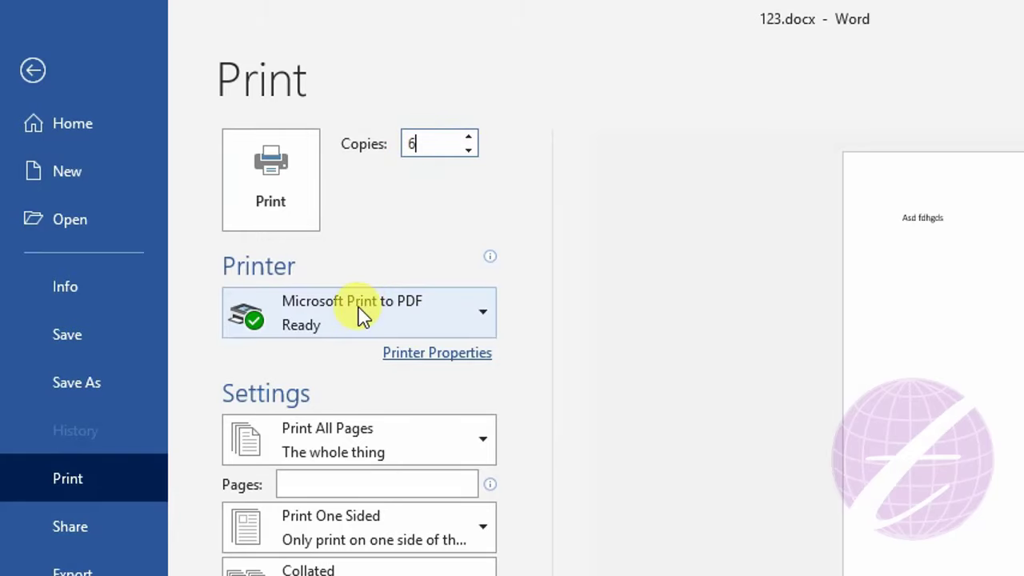
Keep Microsoft Print to PDF as the printer and open the pages-to-print options
left_click(343, 324)
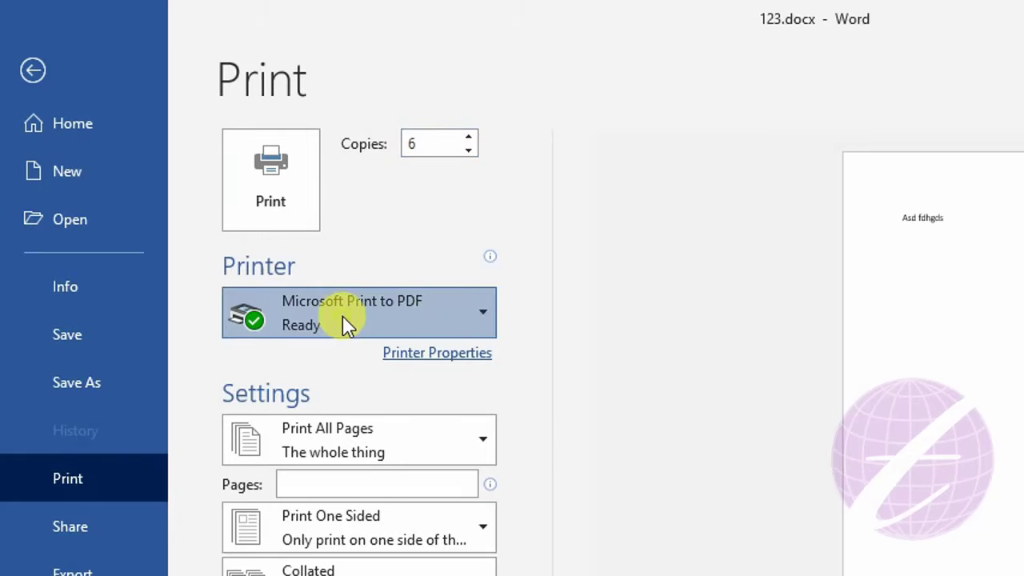
left_click(337, 404)
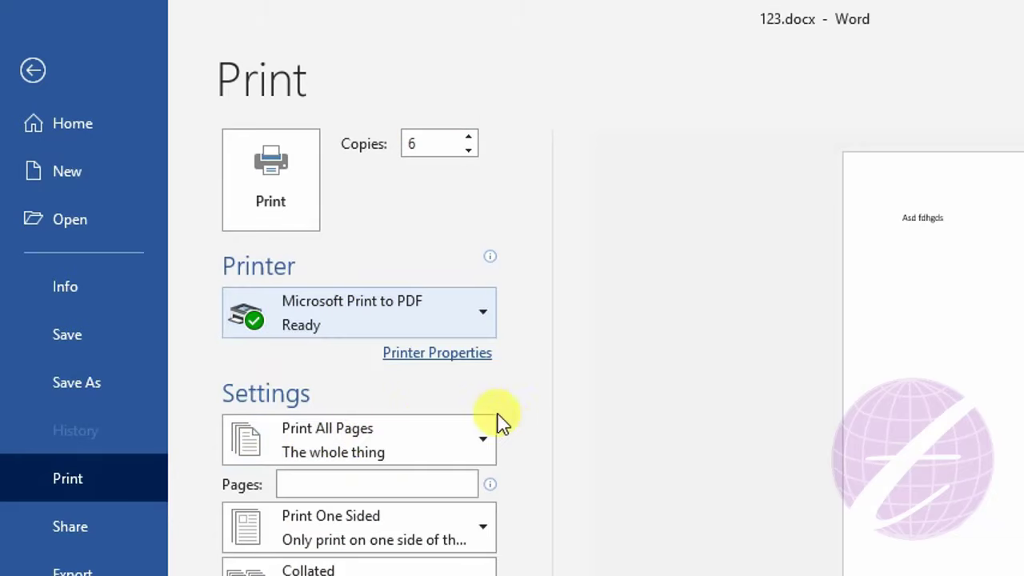
left_click(358, 438)
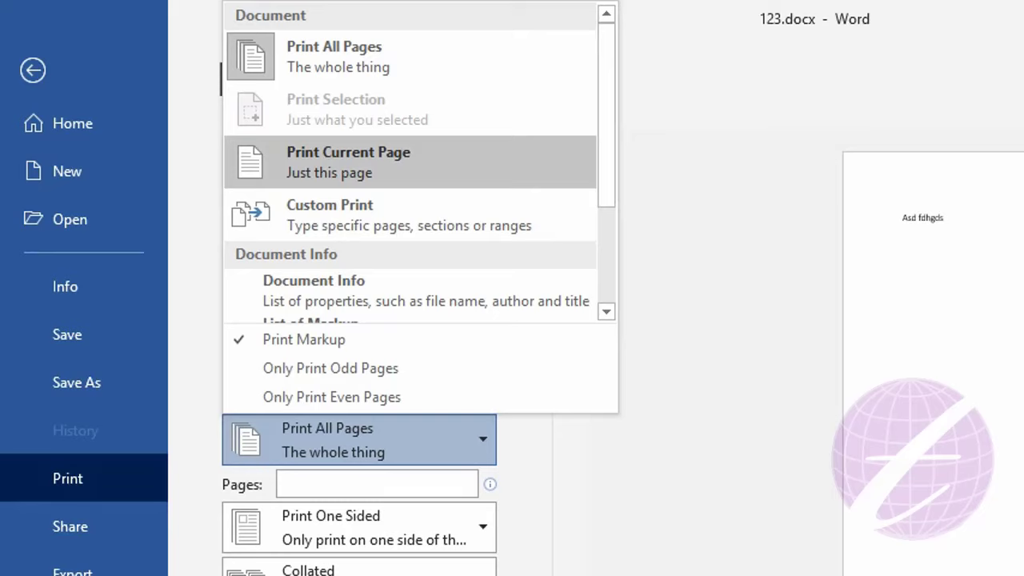
Choose Custom Print and enter page 5 in the Pages box
left_click(334, 217)
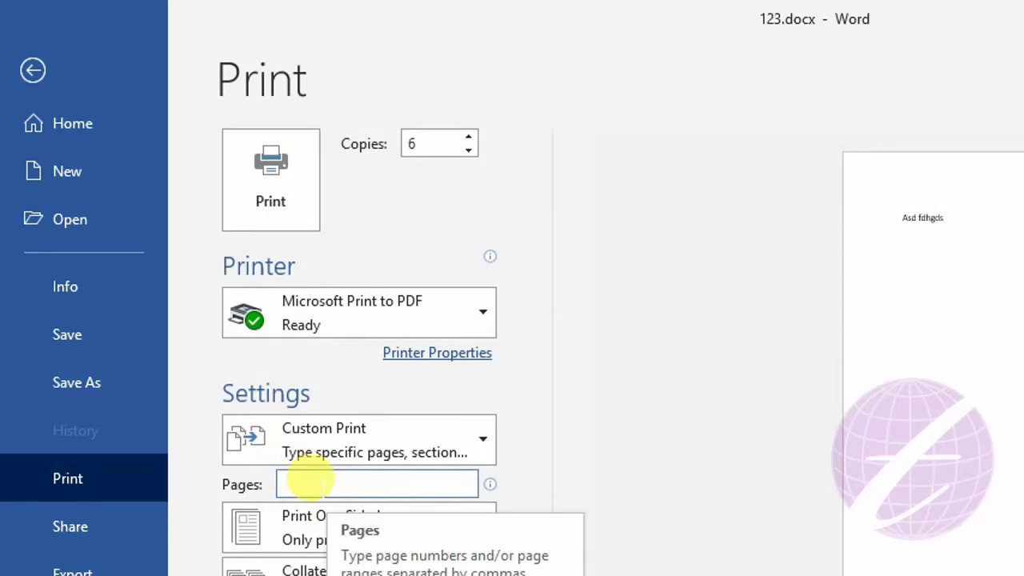
type("5")
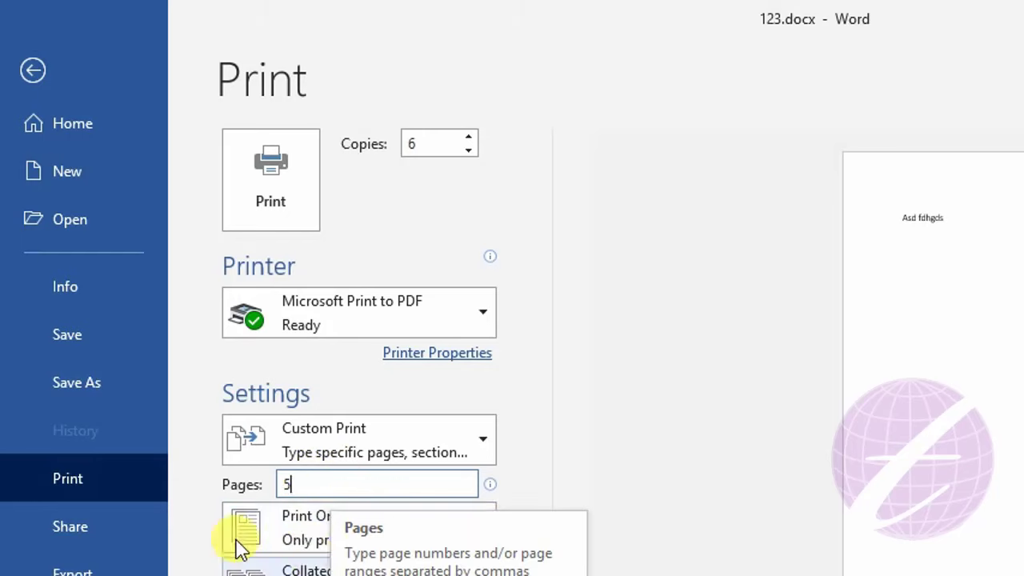
scroll(360, 430, "down", 2)
scroll(398, 254, "down", 2)
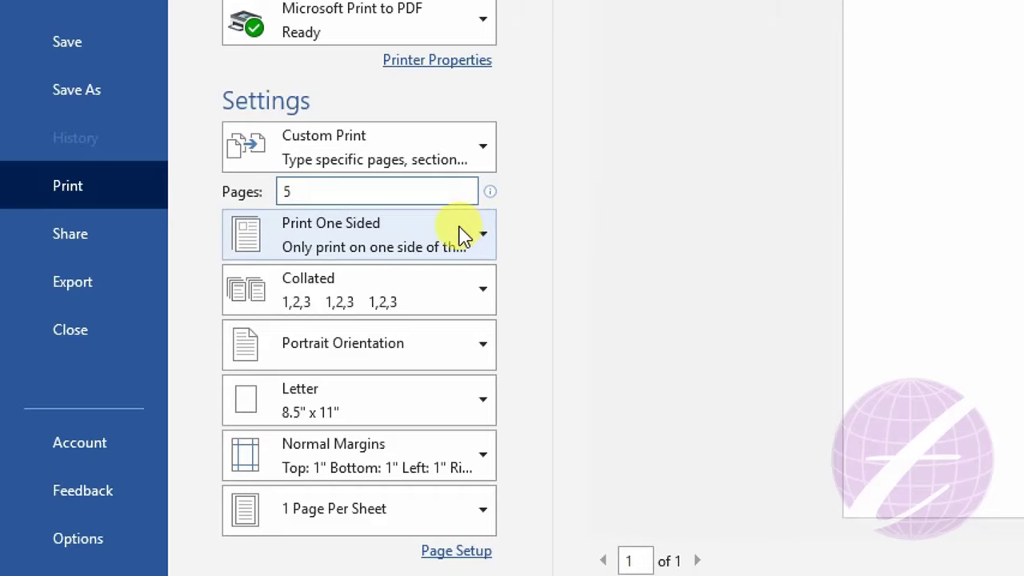
Keep the print settings at One Sided, Collated and Portrait orientation
left_click(407, 237)
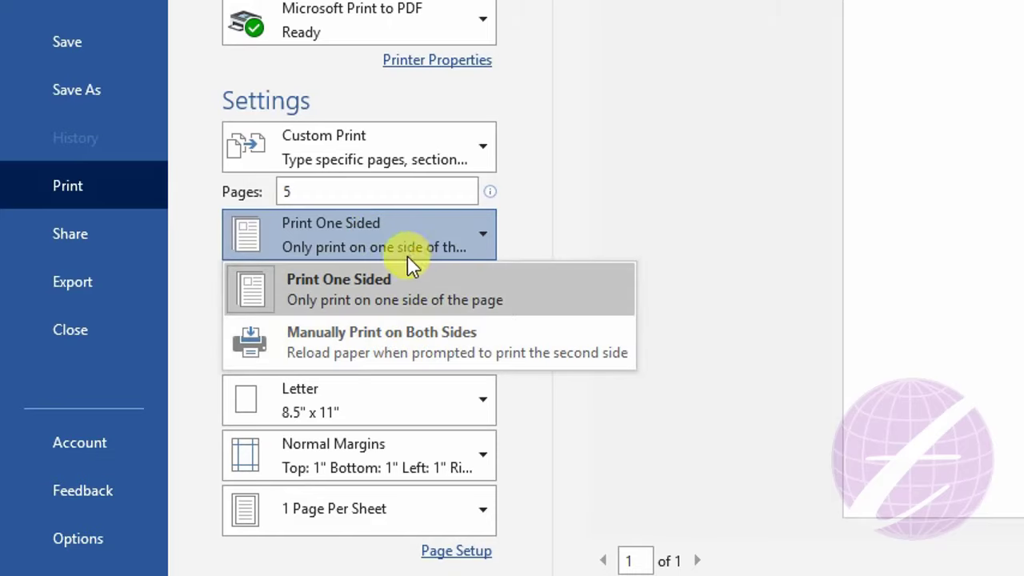
left_click(405, 229)
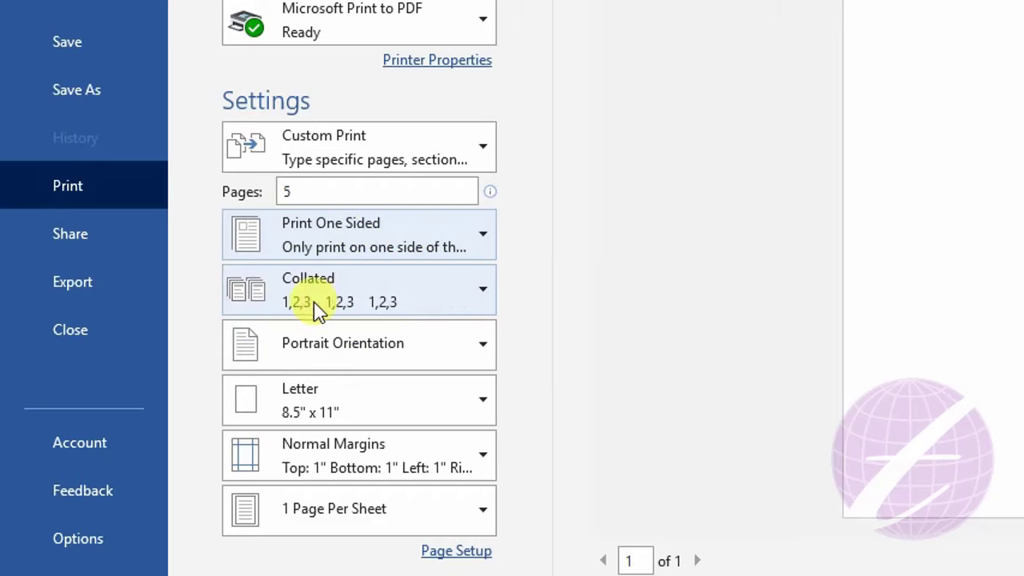
left_click(434, 308)
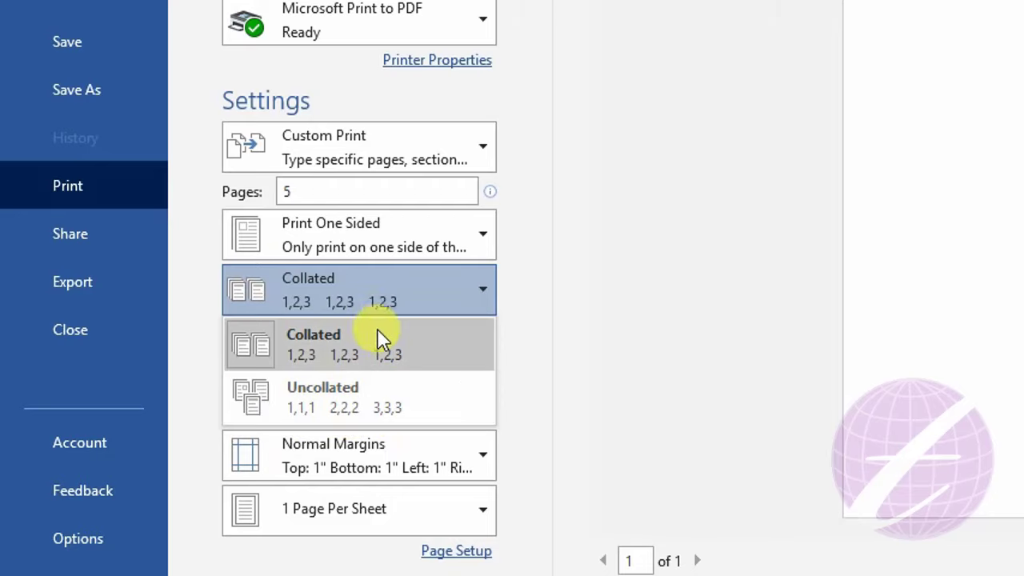
left_click(389, 290)
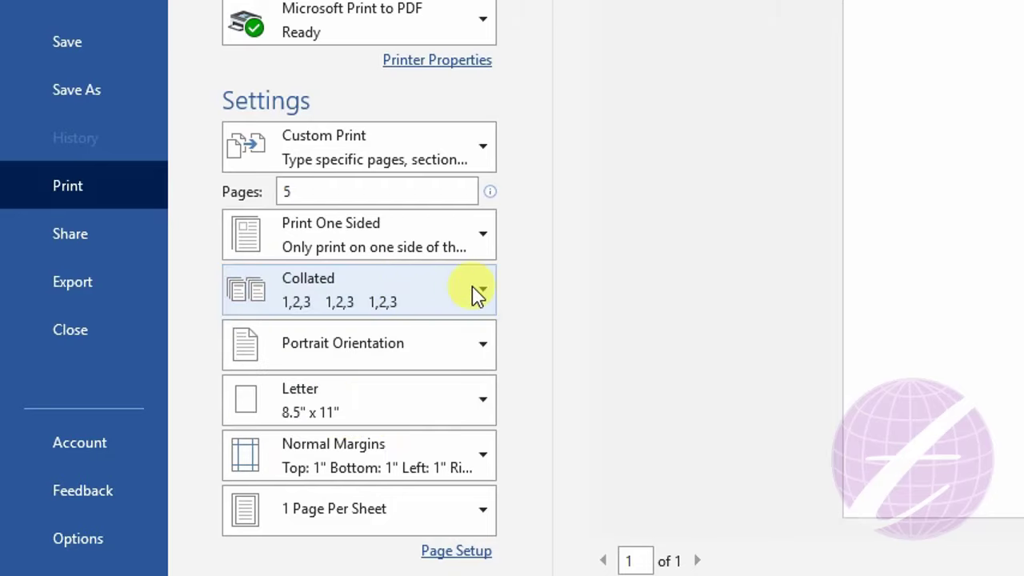
left_click(424, 356)
left_click(412, 349)
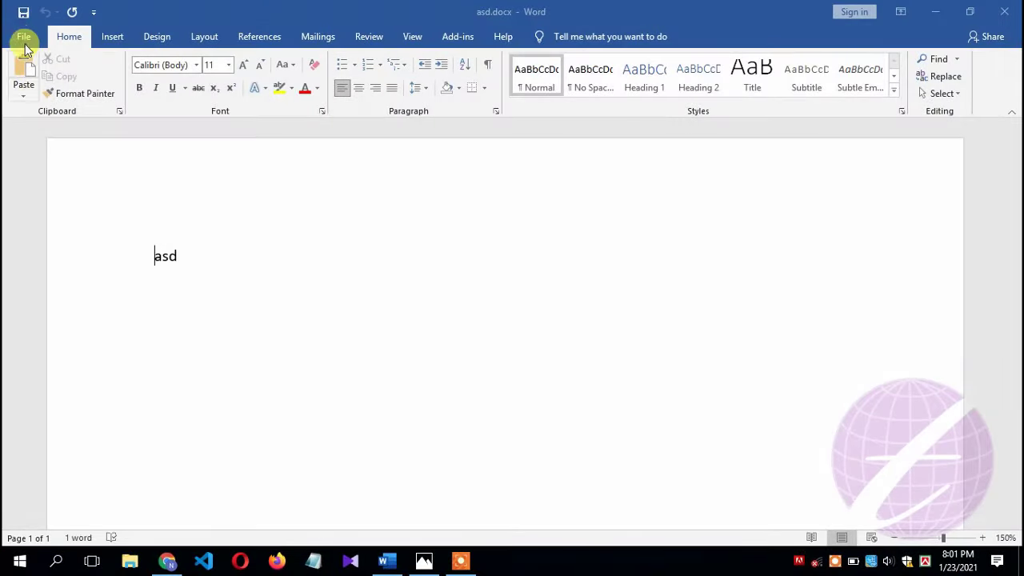
Close asd.docx and create a new blank document, Document3
left_click(24, 36)
left_click(56, 376)
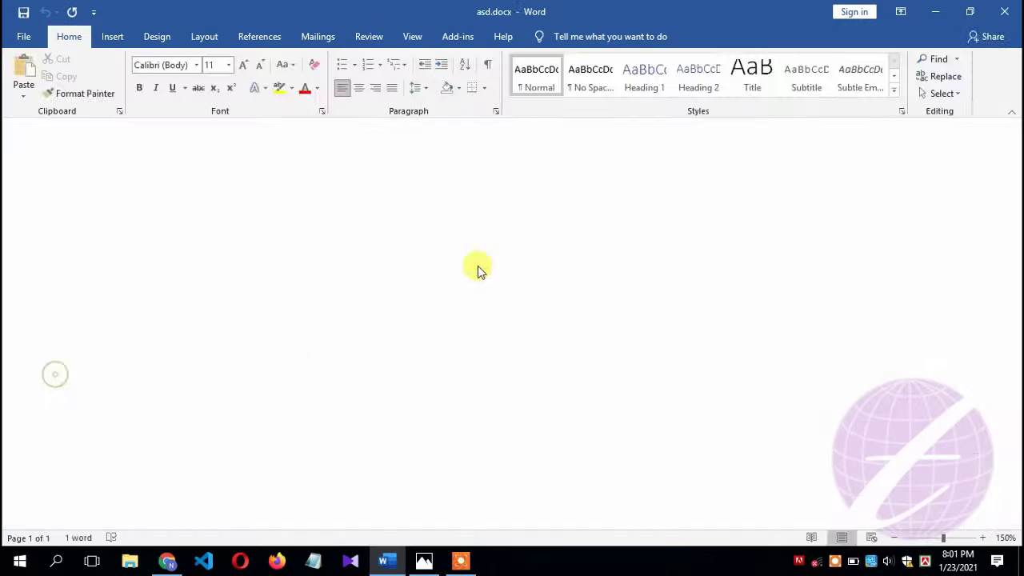
left_click(24, 37)
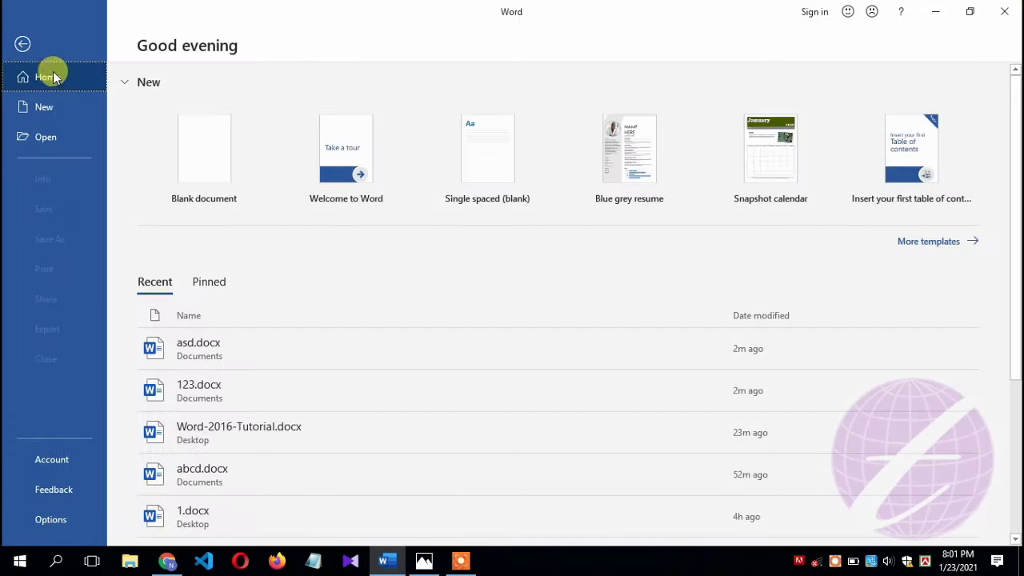
left_click(55, 110)
left_click(208, 200)
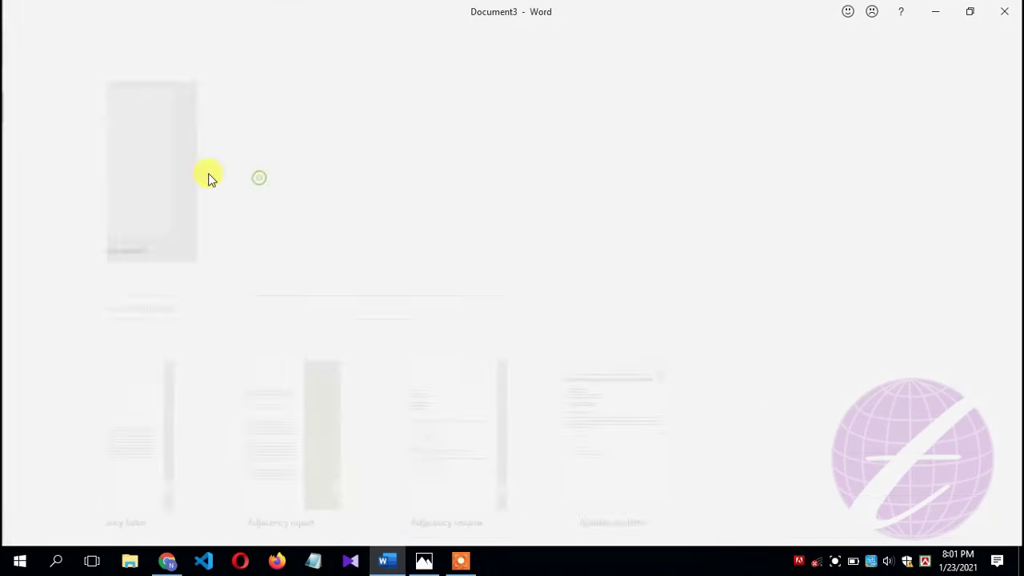
Reopen the File backstage over Document3, return to editing, then reopen it
left_click(36, 42)
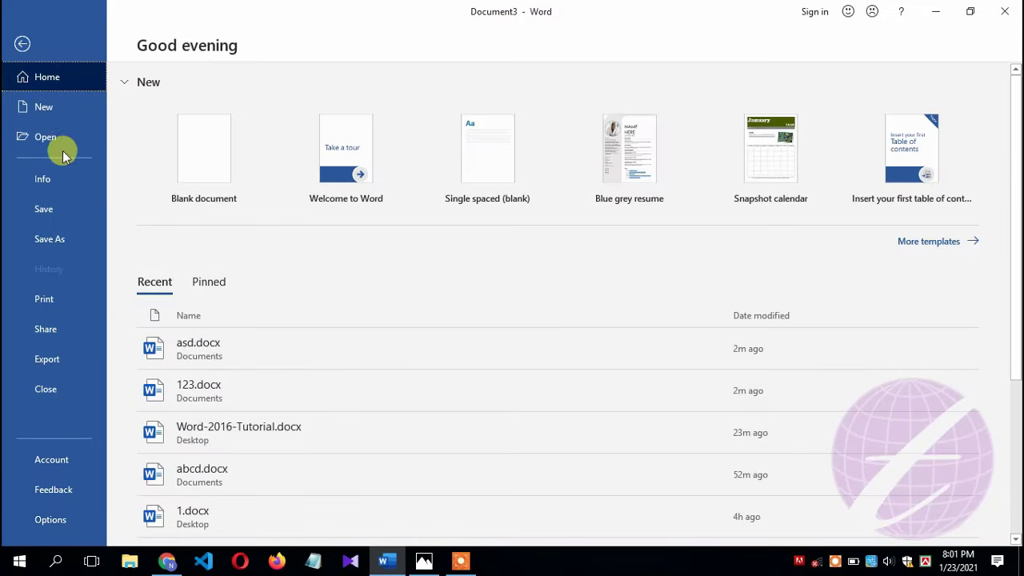
left_click(24, 44)
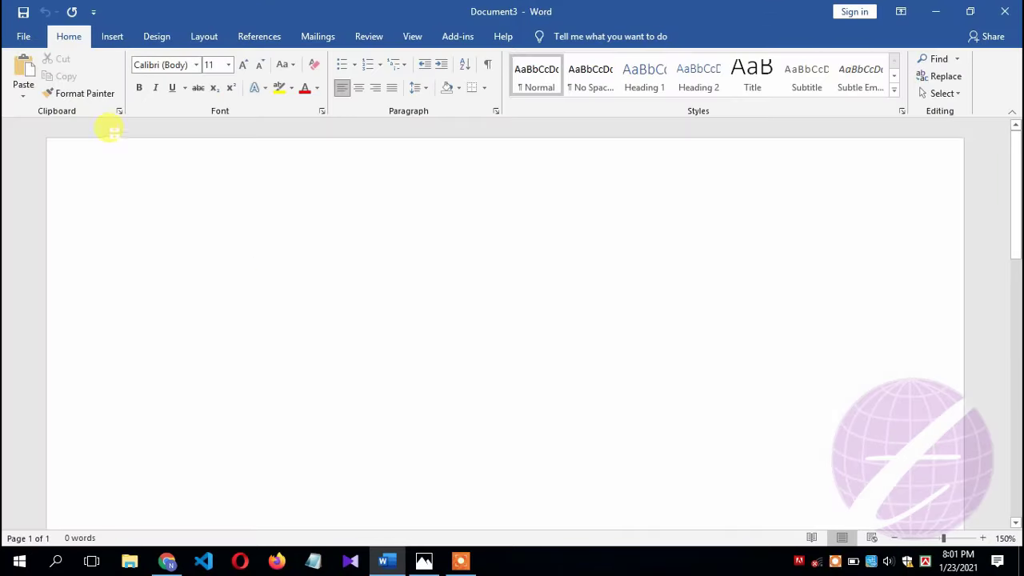
left_click(24, 40)
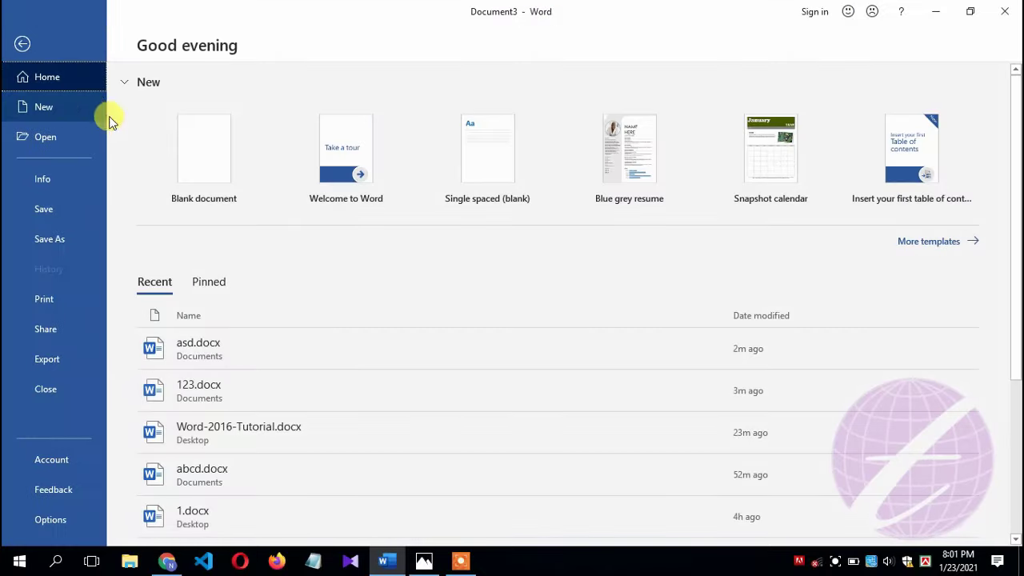